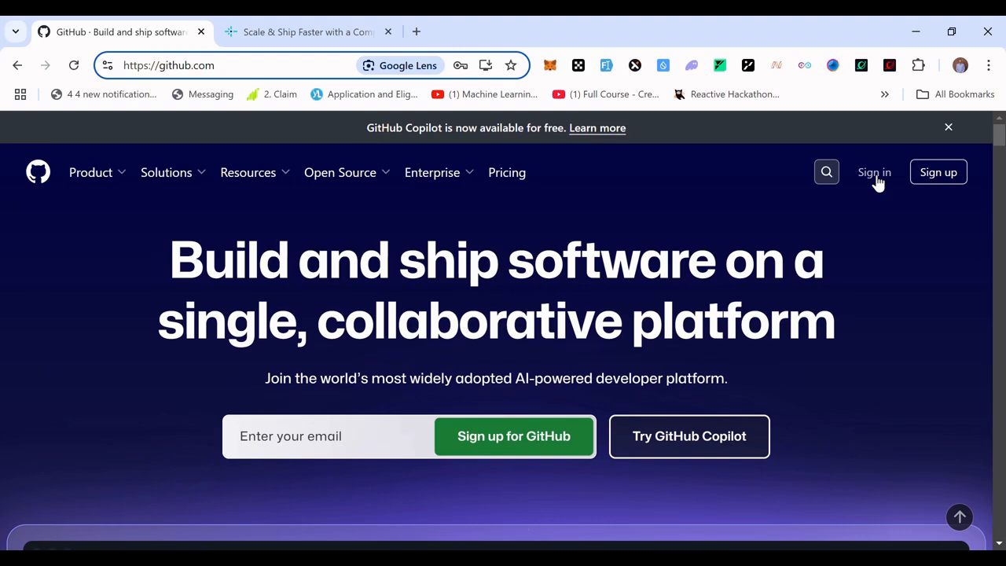
Open the GitHub homepage and go to the sign-in page.
key("Return")
left_click(874, 176)
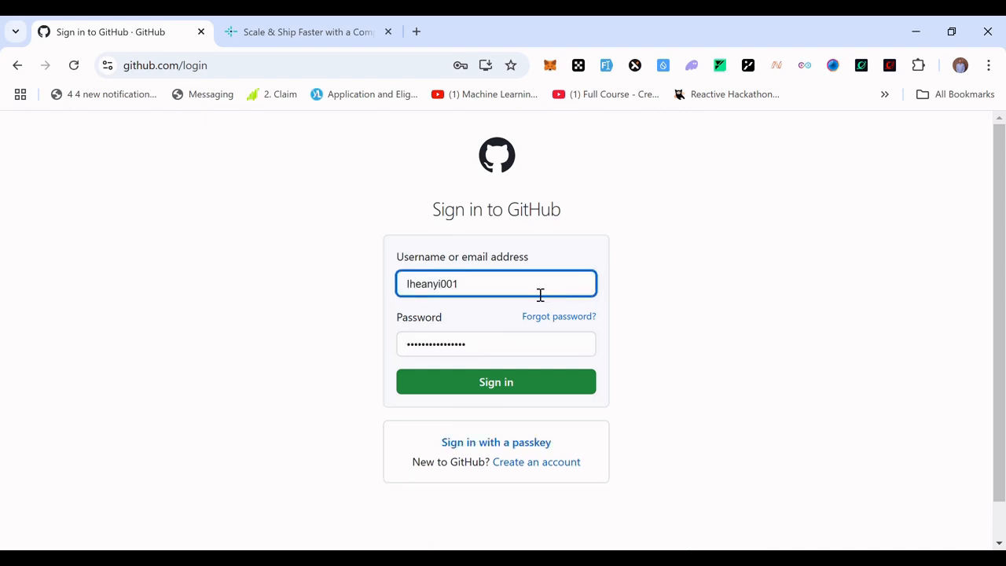
Replace the username with the other account's username, fill in its saved password, and sign in to GitHub.
left_click(692, 279)
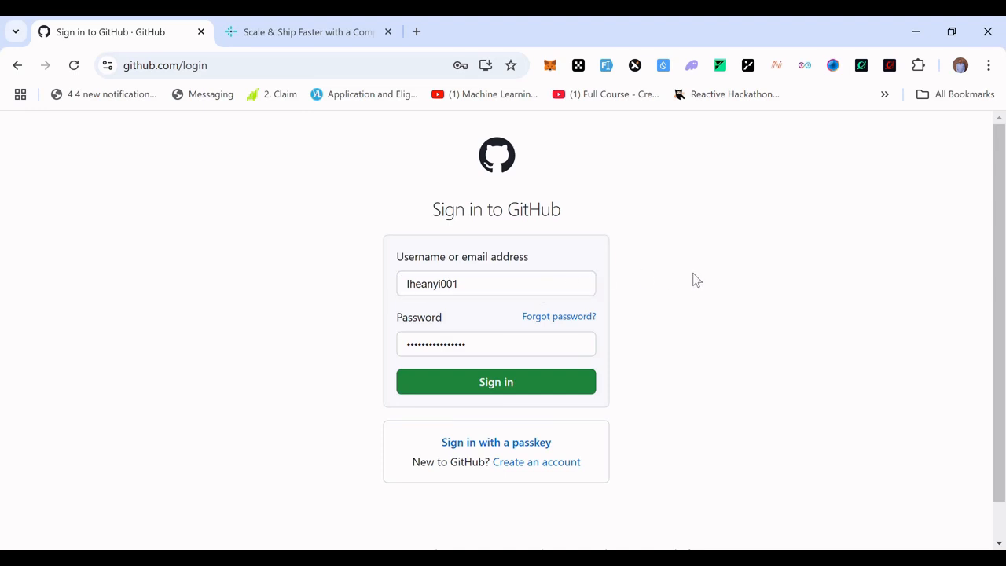
left_click(537, 292)
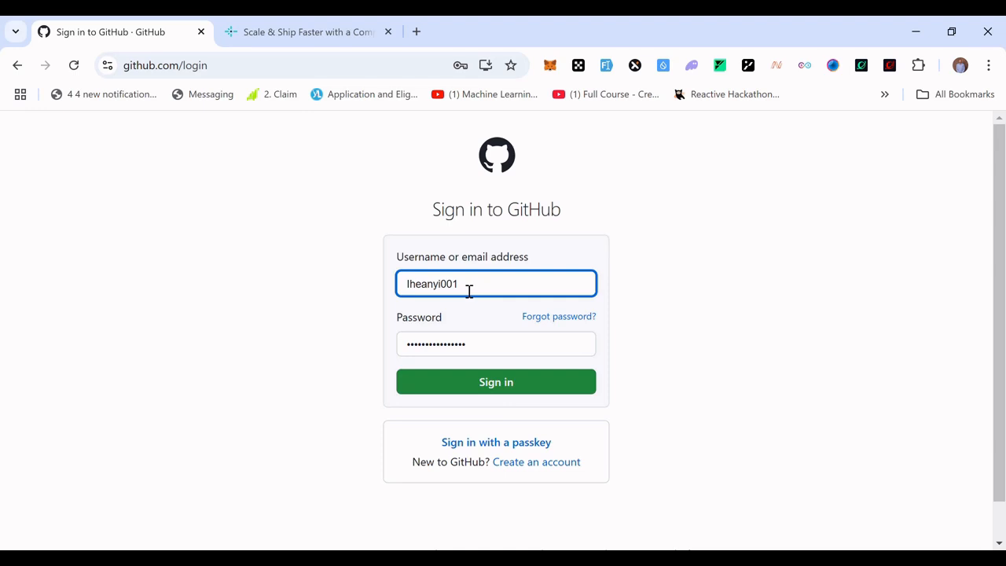
key("BackSpace")
key("BackSpace")
key("BackSpace")
key("BackSpace")
key("BackSpace")
key("BackSpace")
key("BackSpace")
key("BackSpace")
key("BackSpace")
key("BackSpace")
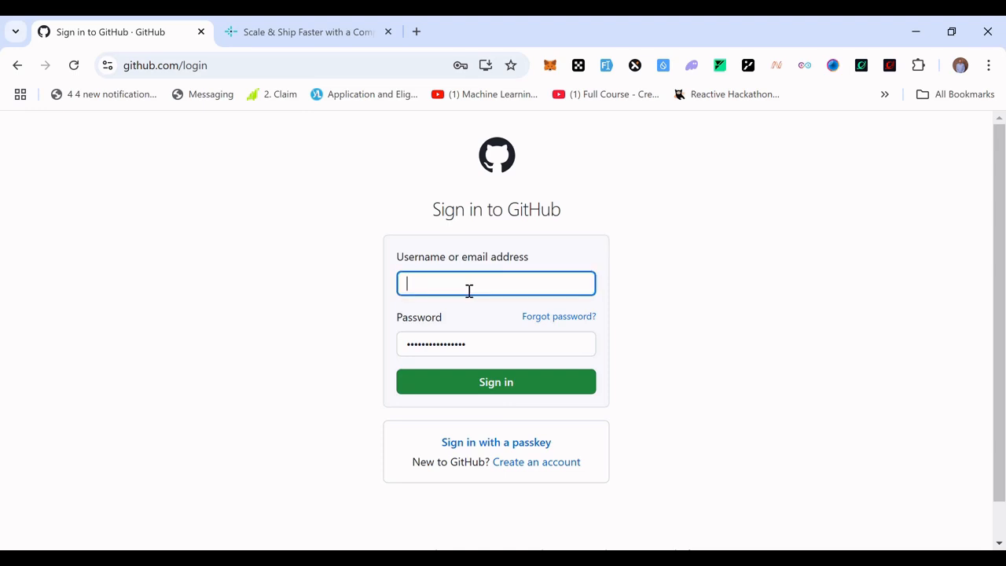
left_click(615, 411)
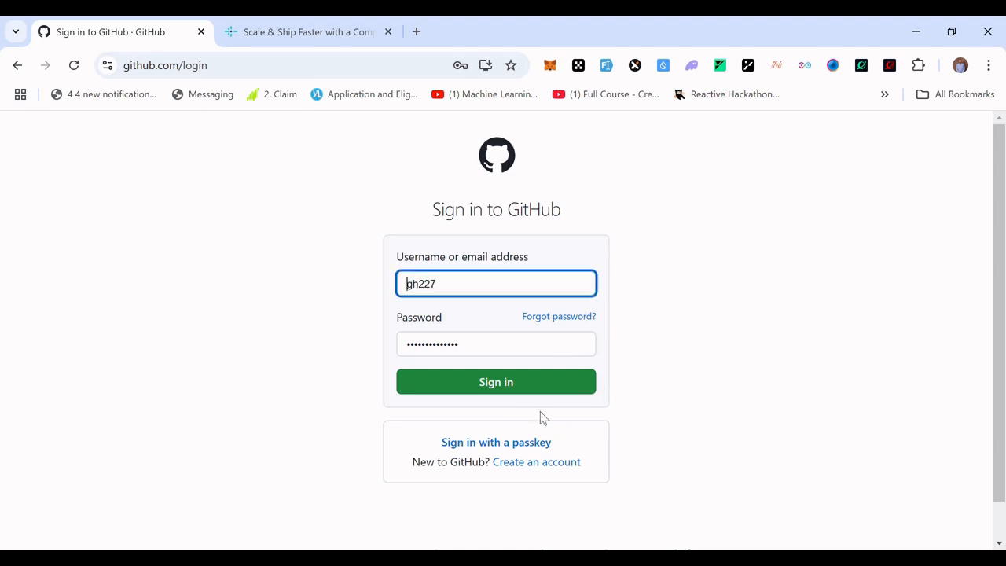
left_click(503, 393)
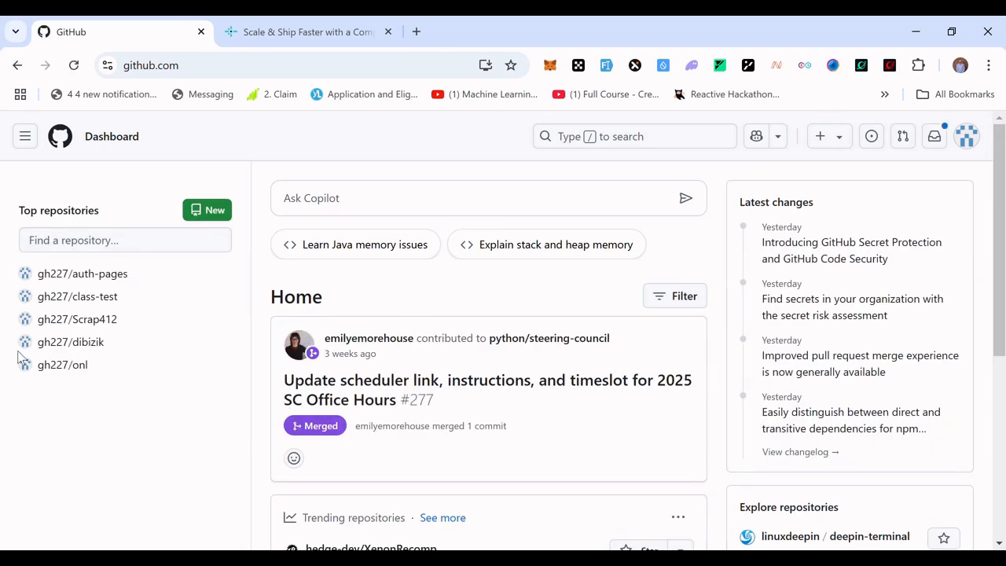
Create a new public repository named auth-page with no README, .gitignore or license.
mouse_move(130, 275)
left_click(217, 213)
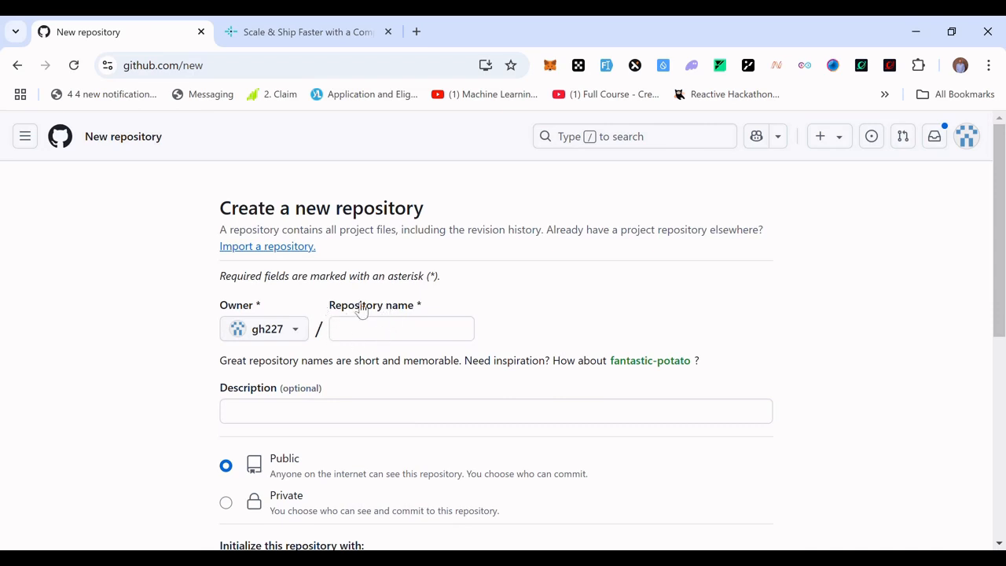
left_click(401, 334)
type("a")
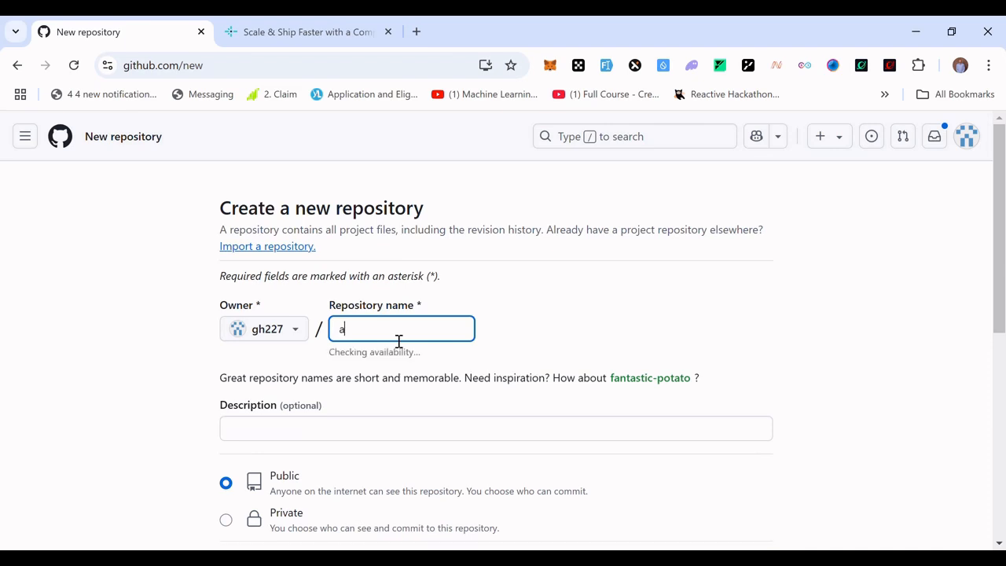
type("uth-page")
left_click(566, 330)
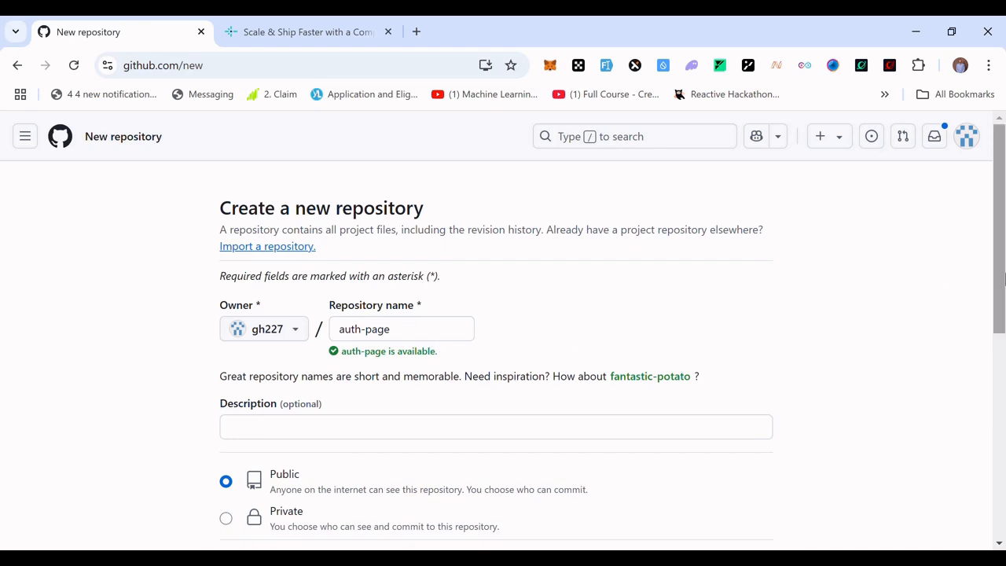
left_click_drag(1003, 279, 999, 353)
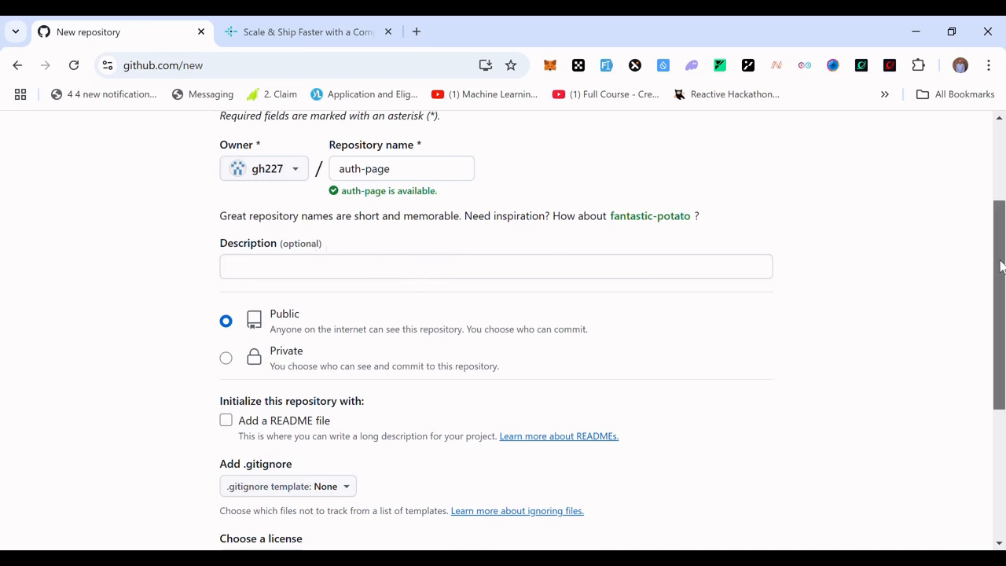
left_click_drag(999, 265, 1000, 324)
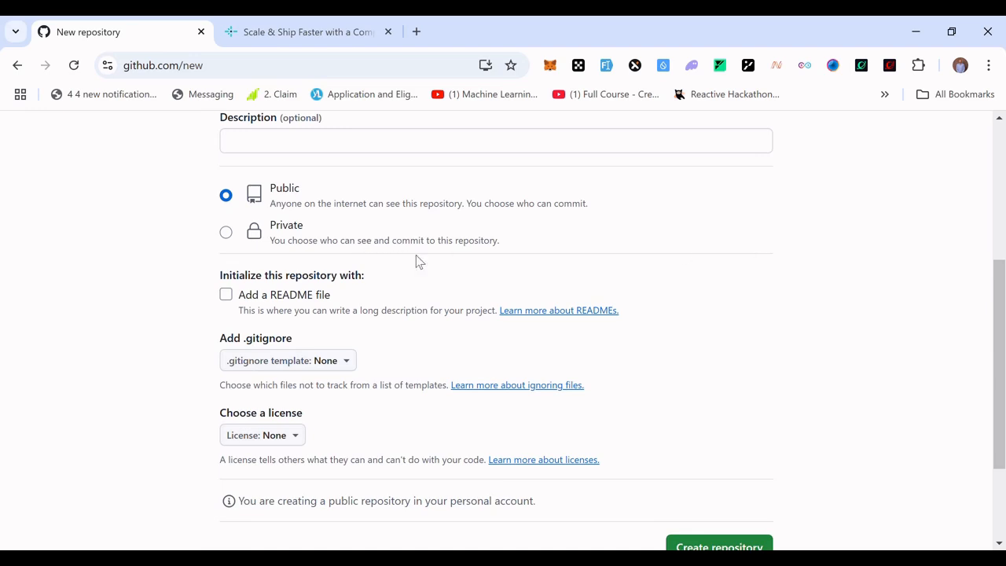
scroll(996, 330, "down", 1)
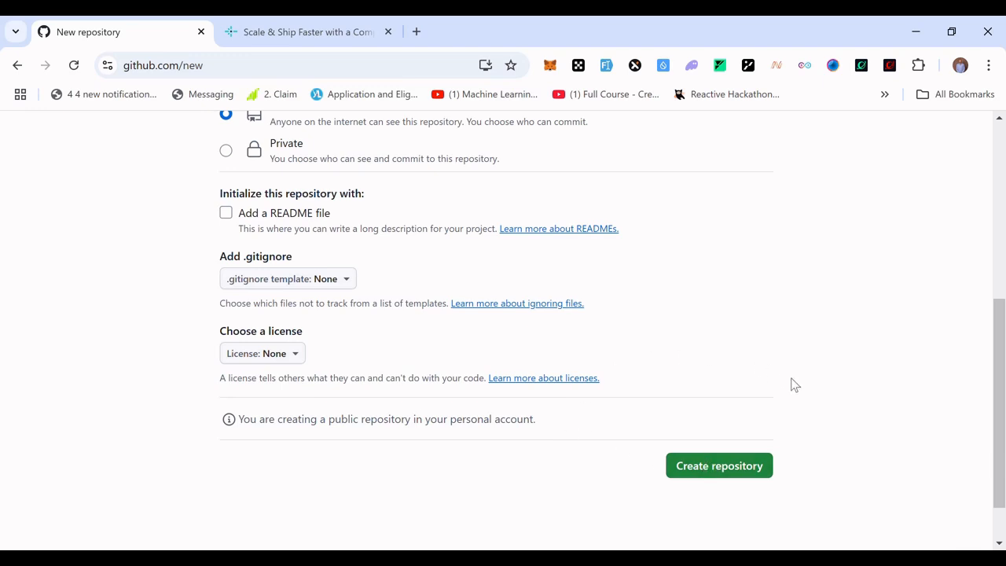
left_click(730, 469)
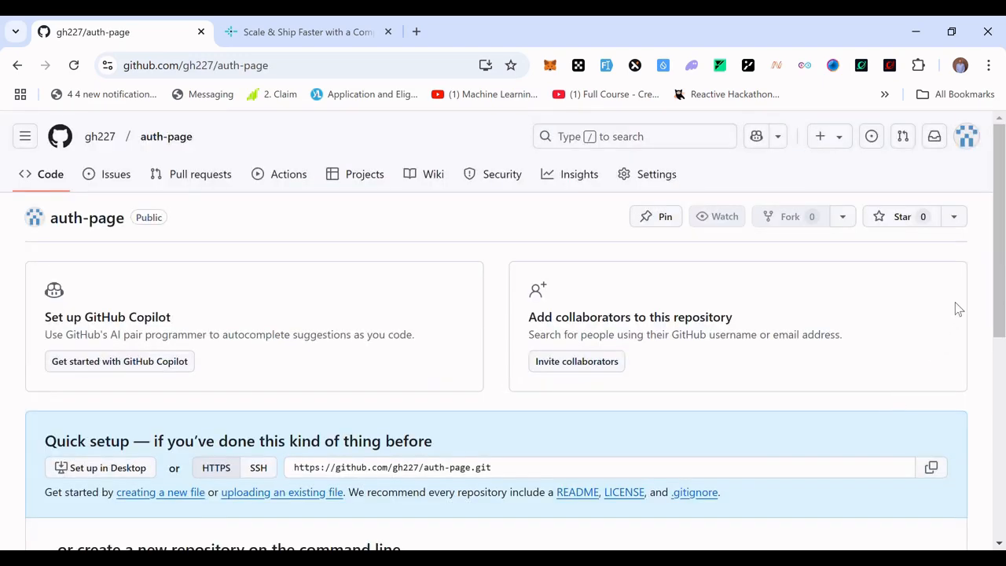
Review the repository's command-line setup commands alongside the auth-pages project open in the editor.
left_click_drag(1002, 282, 996, 428)
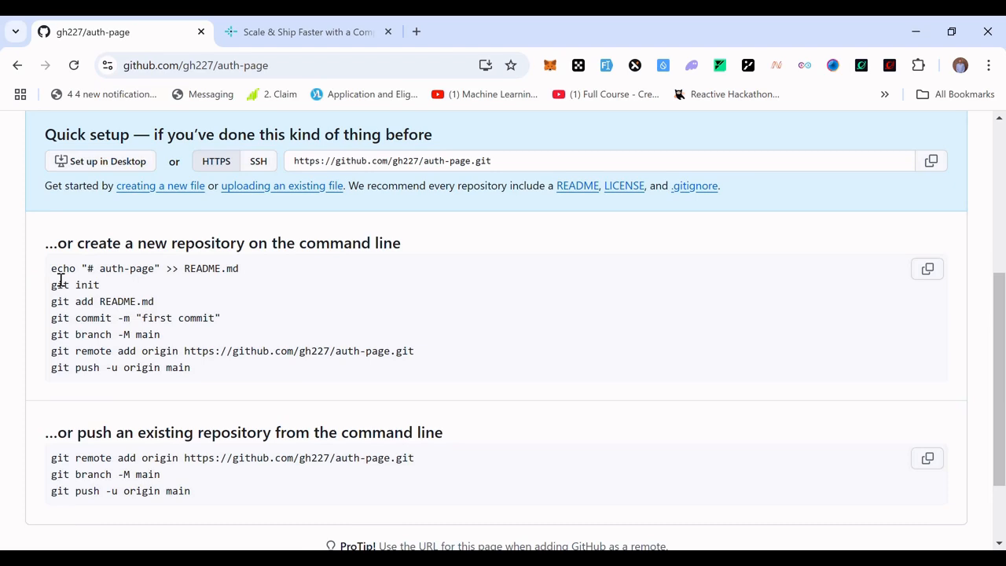
left_click_drag(52, 269, 225, 372)
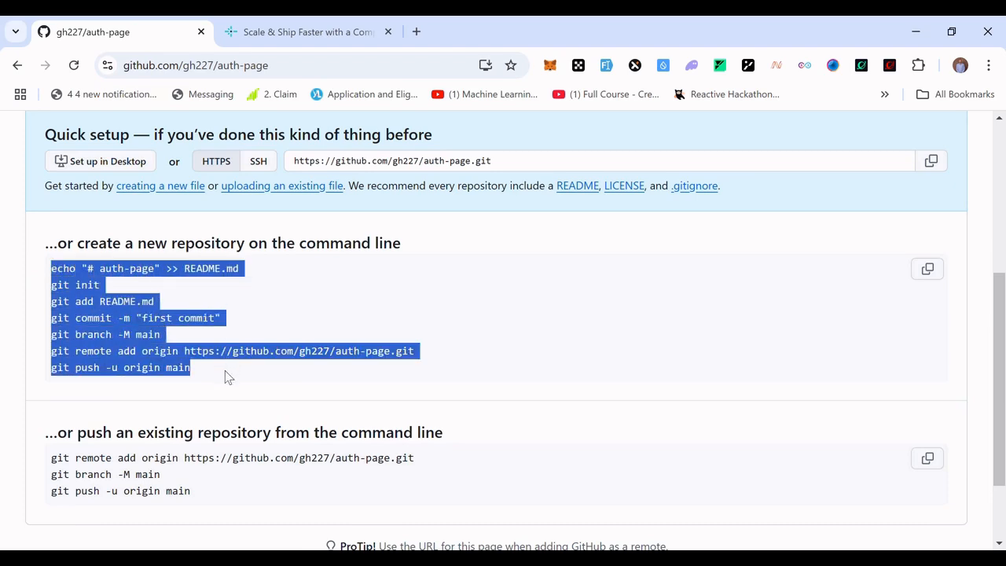
left_click(249, 280)
left_click_drag(114, 299, 49, 273)
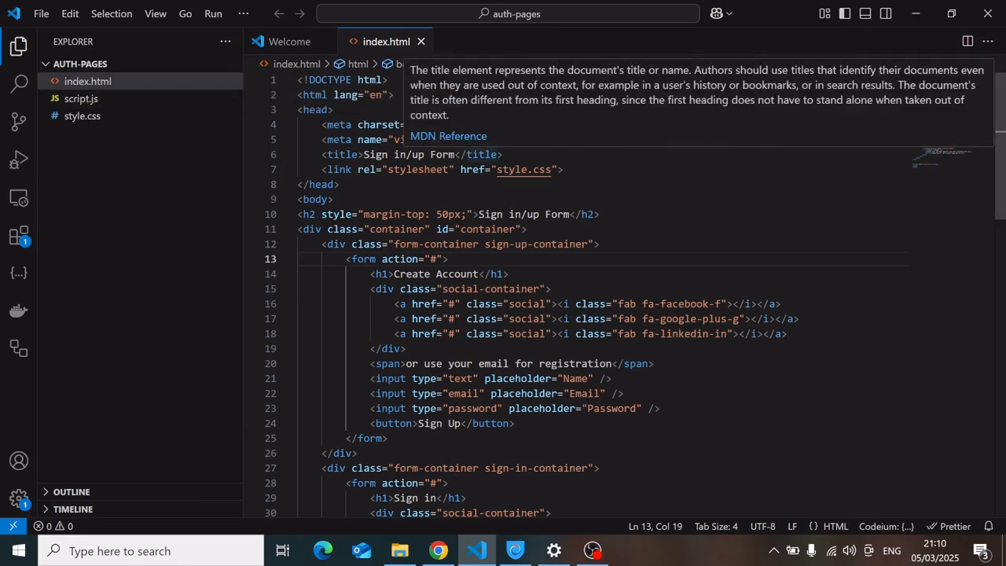
left_click(467, 245)
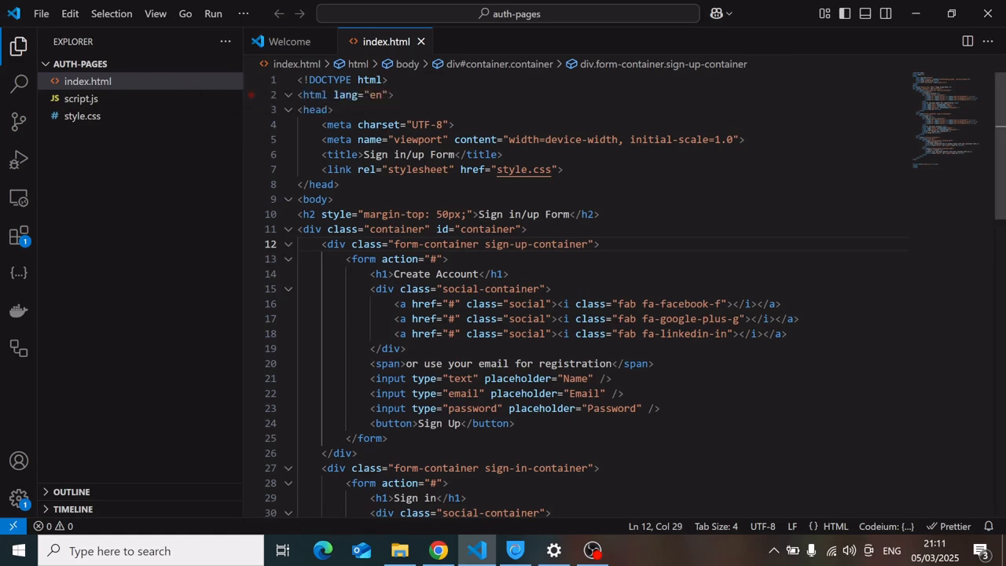
mouse_move(399, 145)
left_click(438, 550)
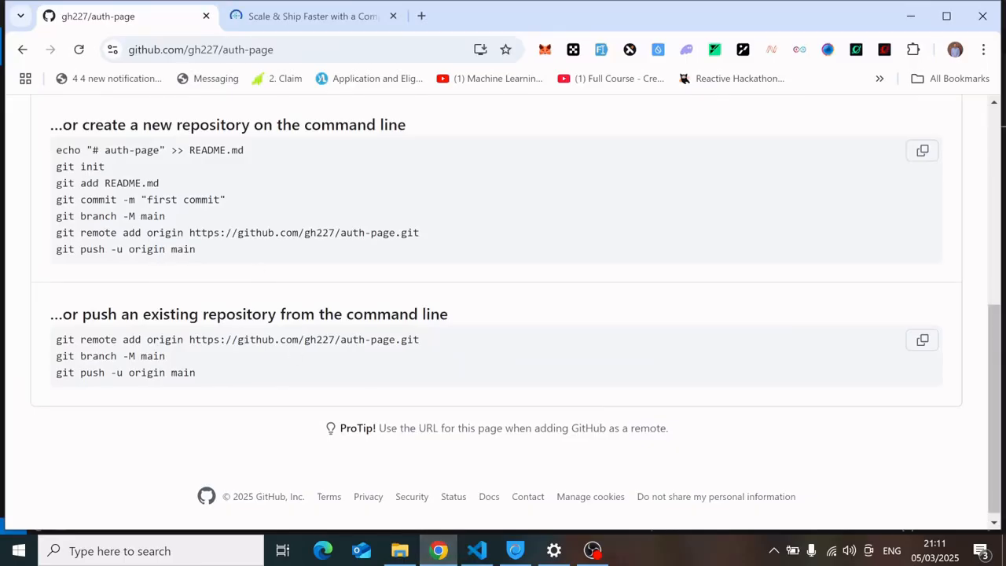
left_click_drag(57, 147, 209, 261)
mouse_move(482, 559)
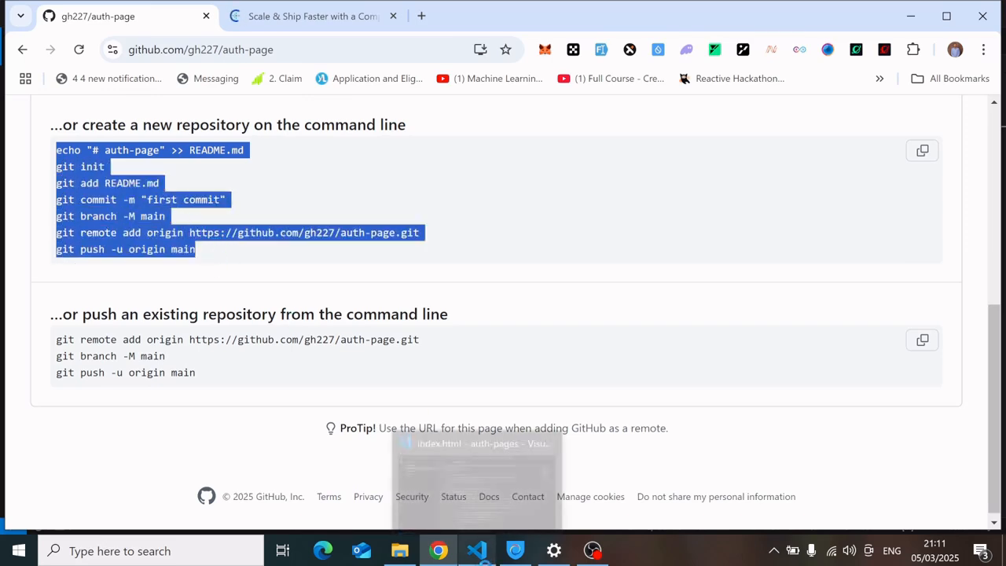
left_click(476, 483)
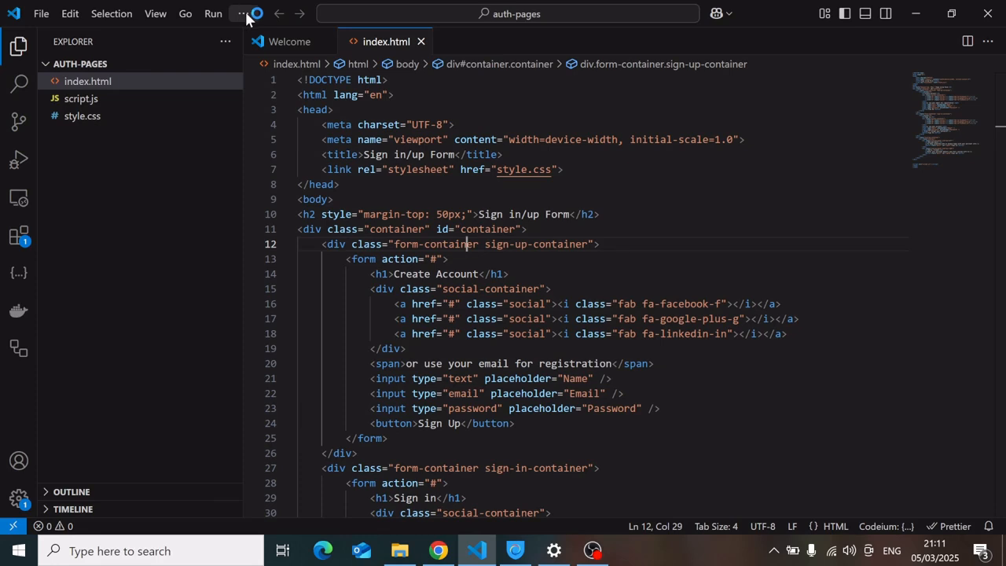
Open a new terminal in the editor and dismiss the Java update notification.
left_click(245, 14)
mouse_move(304, 35)
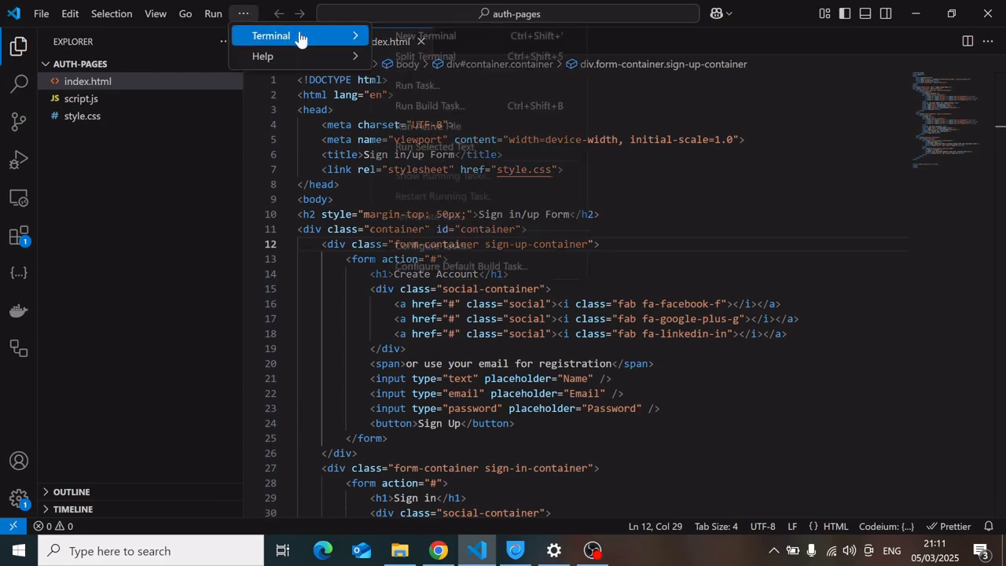
left_click(414, 39)
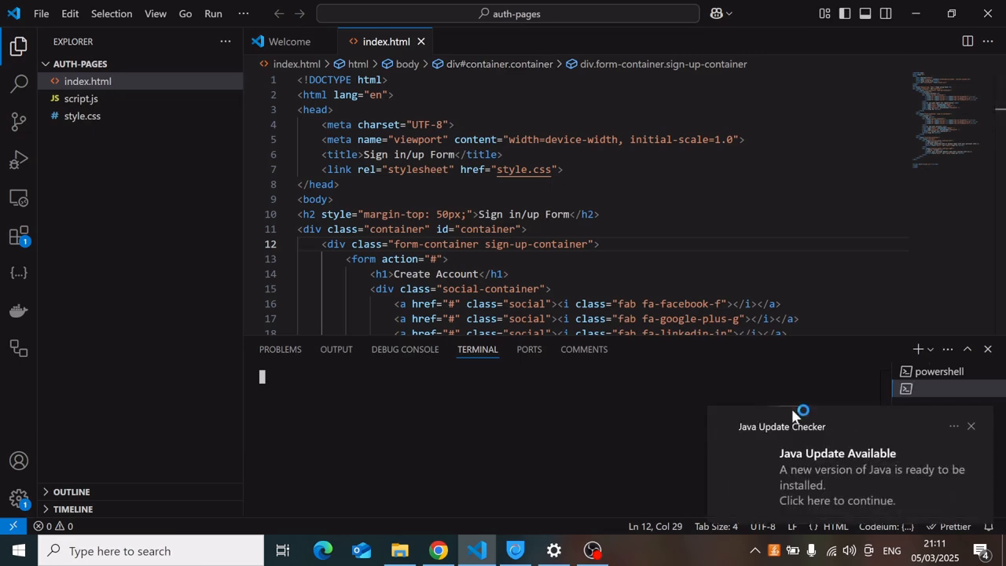
left_click(972, 427)
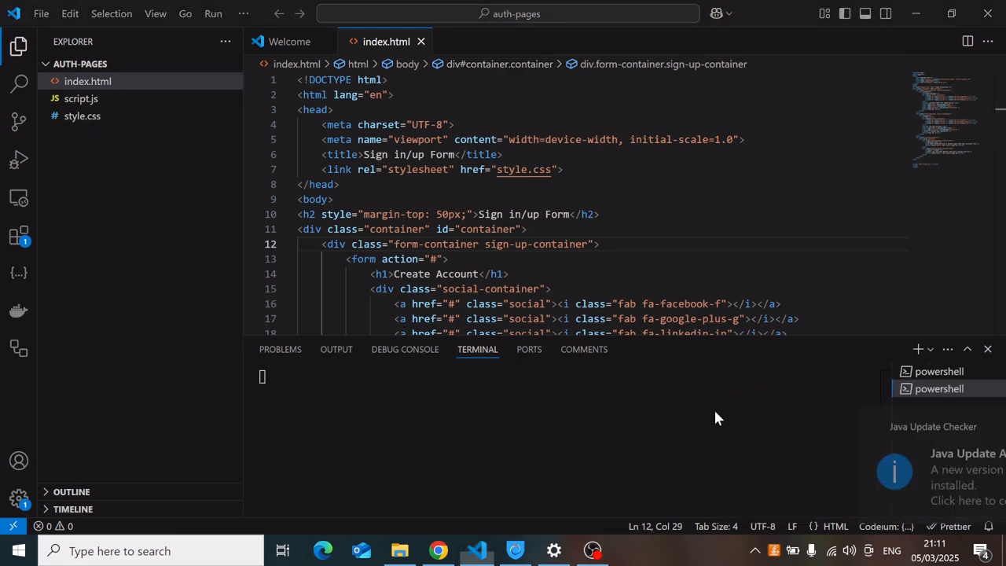
Review the README echo command and the remaining git setup commands on the repository page.
left_click(438, 550)
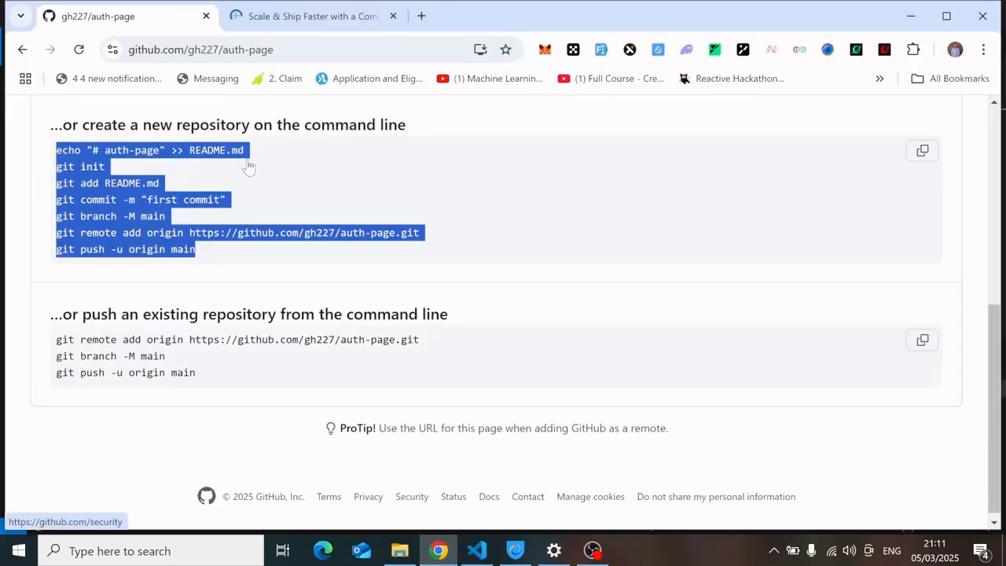
left_click(146, 157)
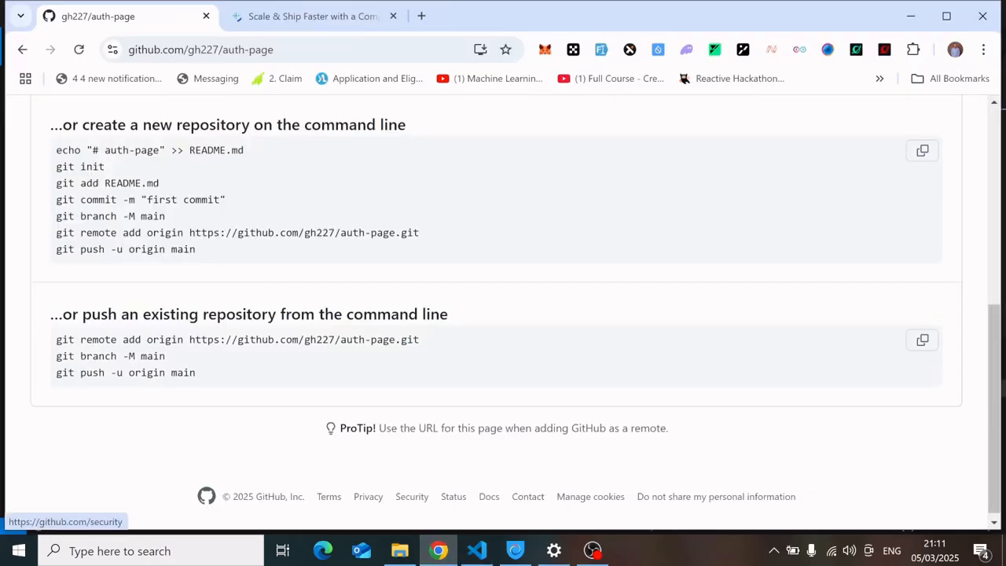
left_click_drag(250, 153, 55, 150)
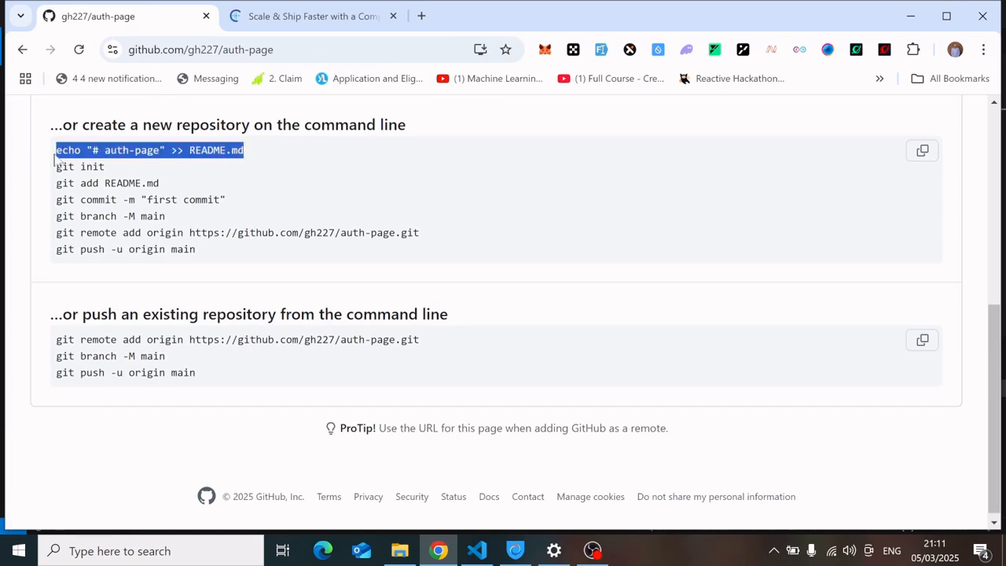
left_click(475, 550)
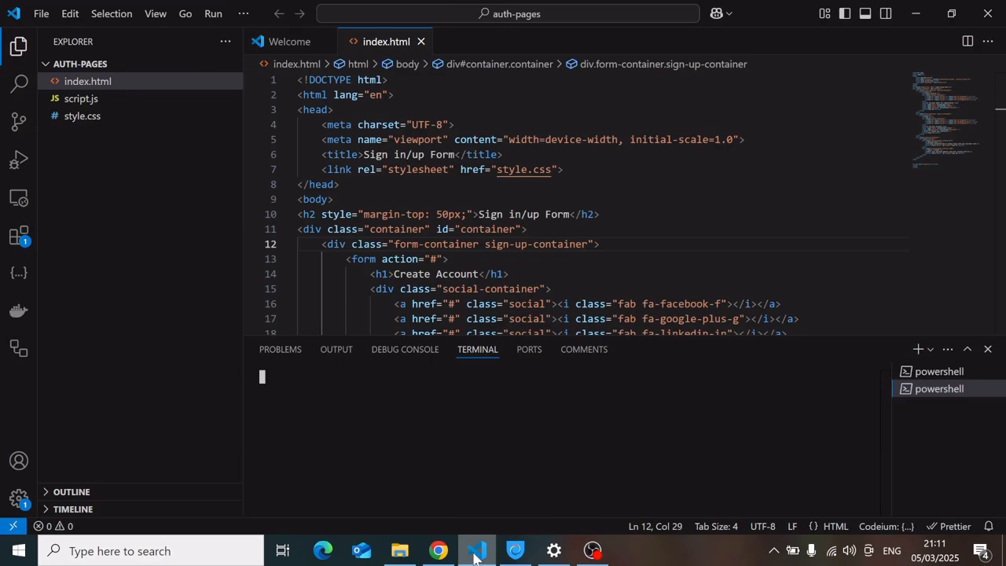
left_click(475, 550)
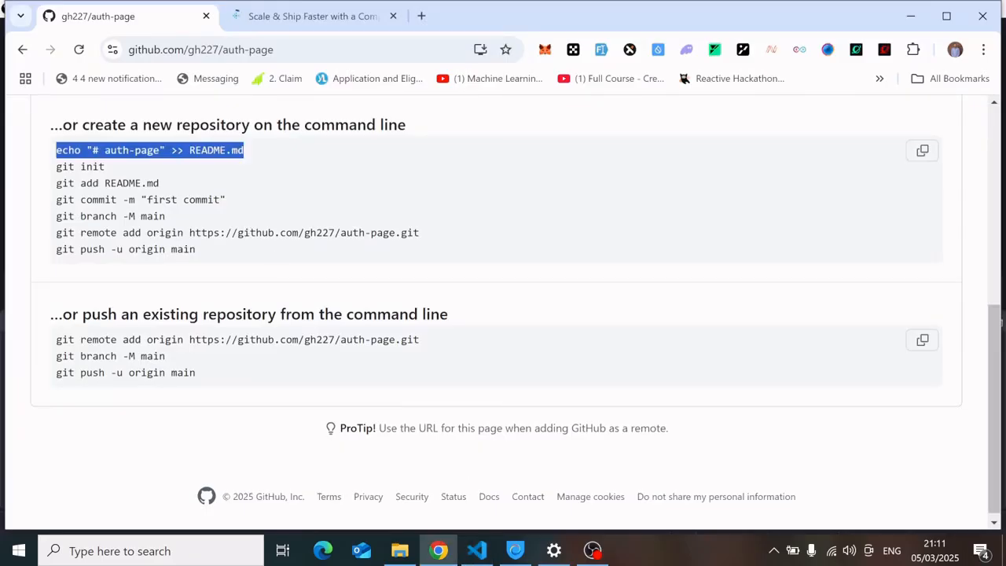
left_click_drag(207, 253, 55, 168)
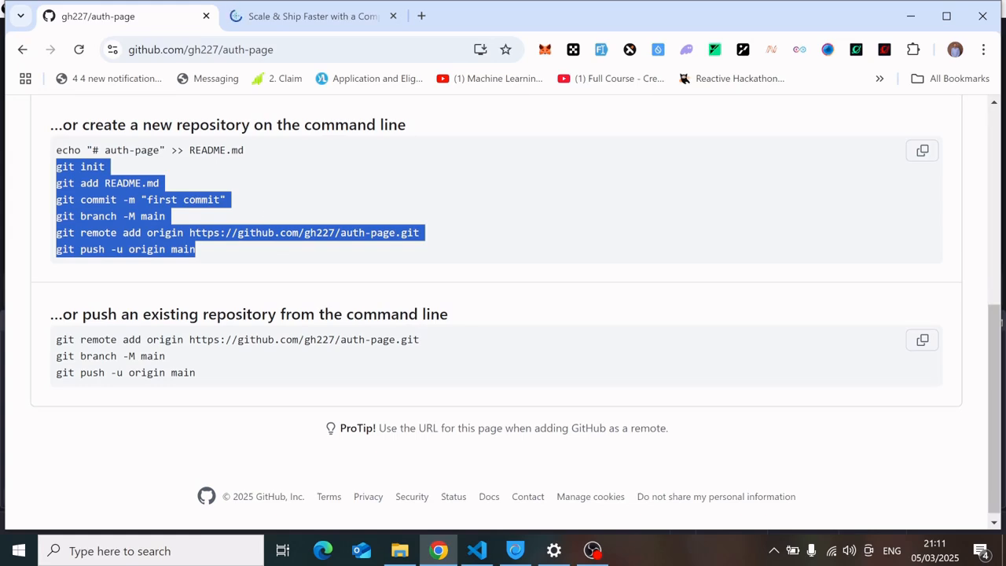
left_click(477, 552)
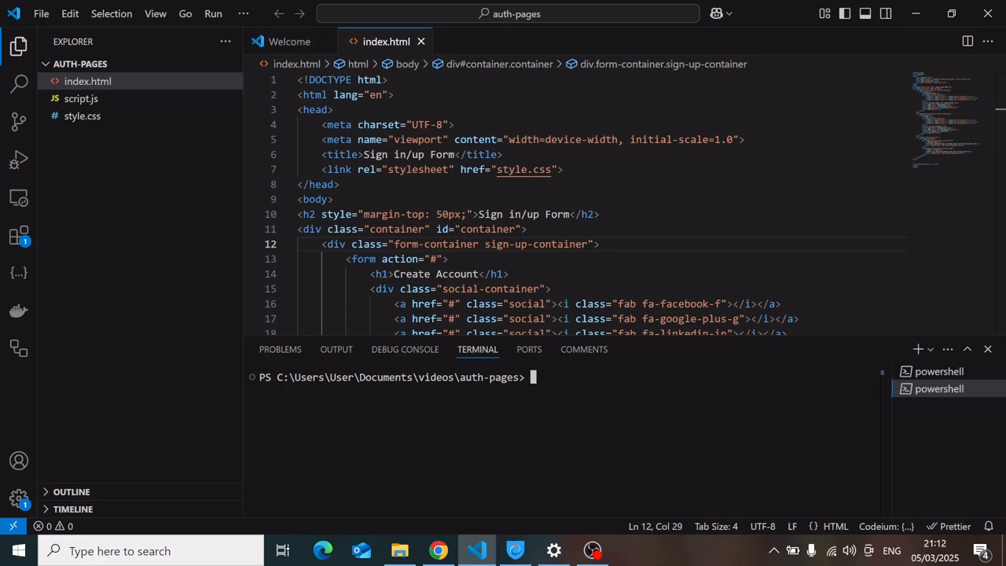
Set the global git user.name to the GitHub account's username in the terminal.
type("git config --glo")
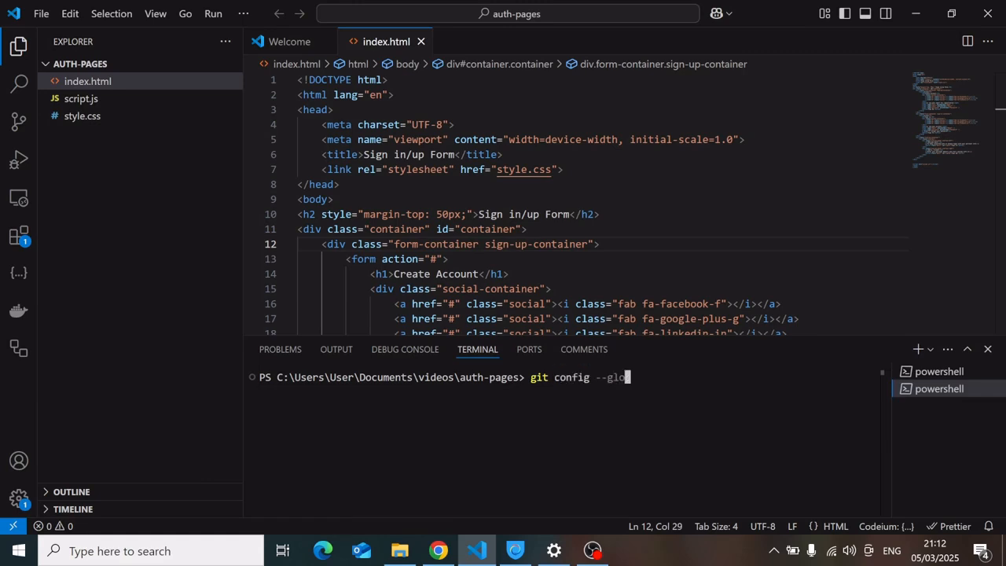
type("bal user.name \"")
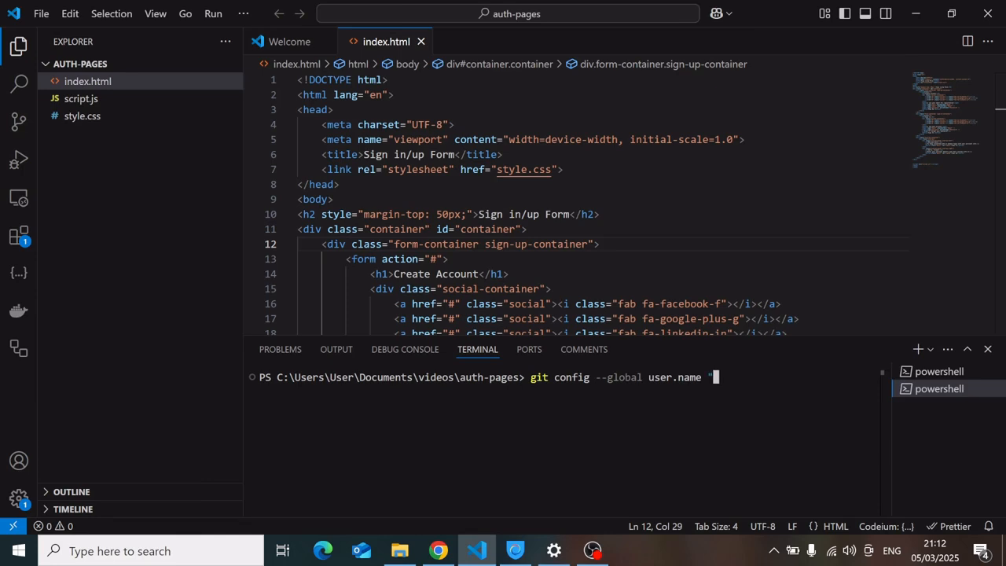
type("gh227\"")
key("Return")
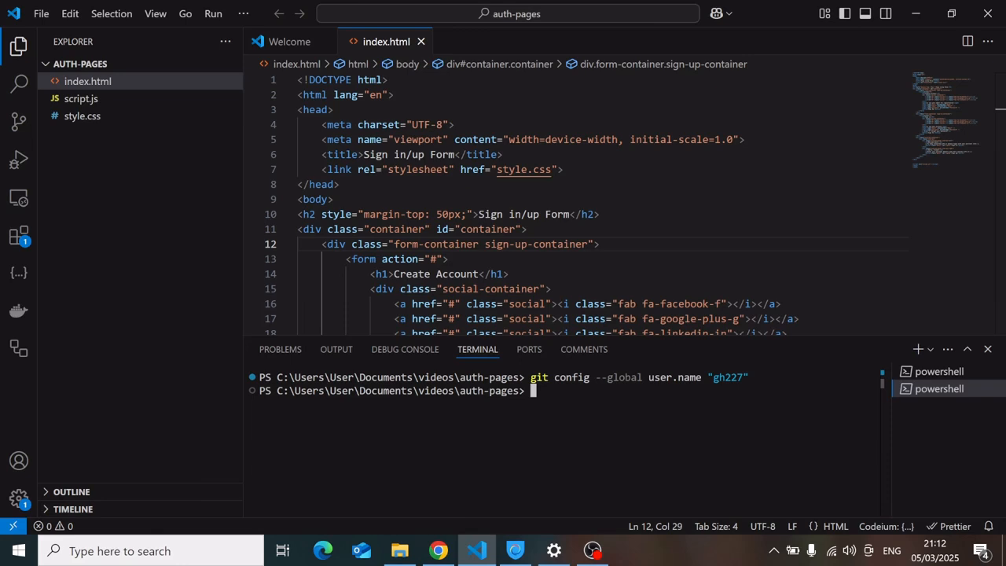
Set the global git user.email to the GitHub account's e-mail address in the terminal.
type("git config --global user")
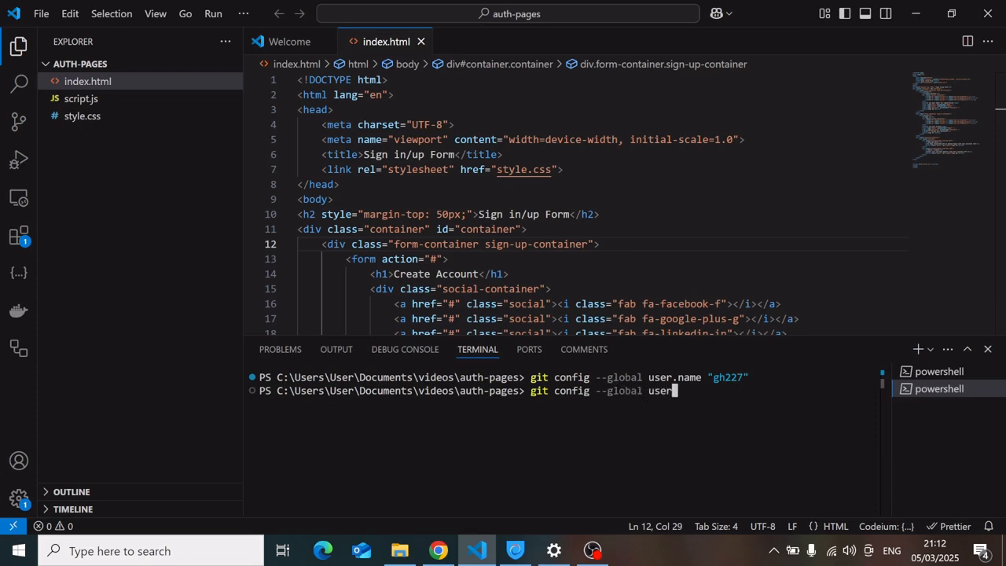
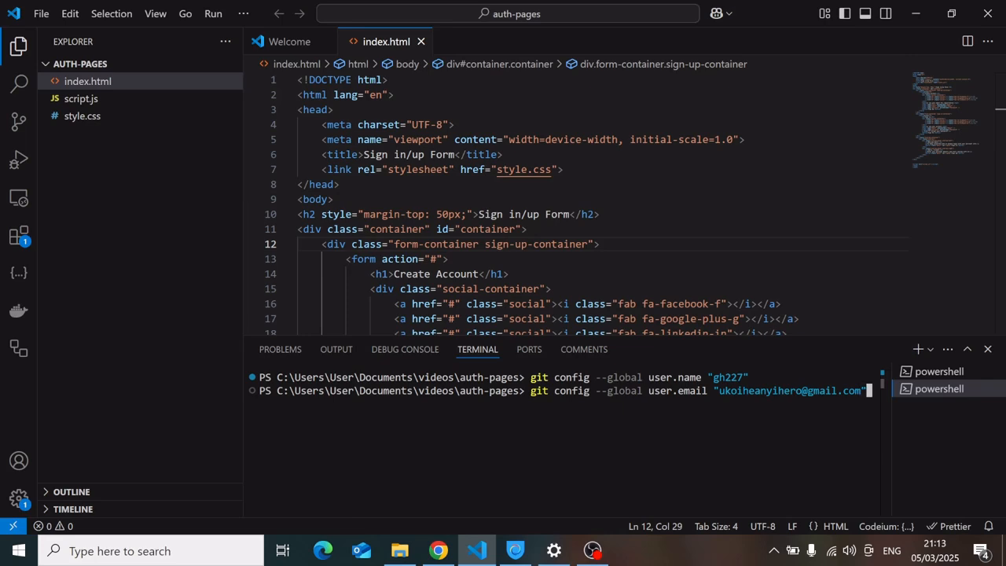
key("Return")
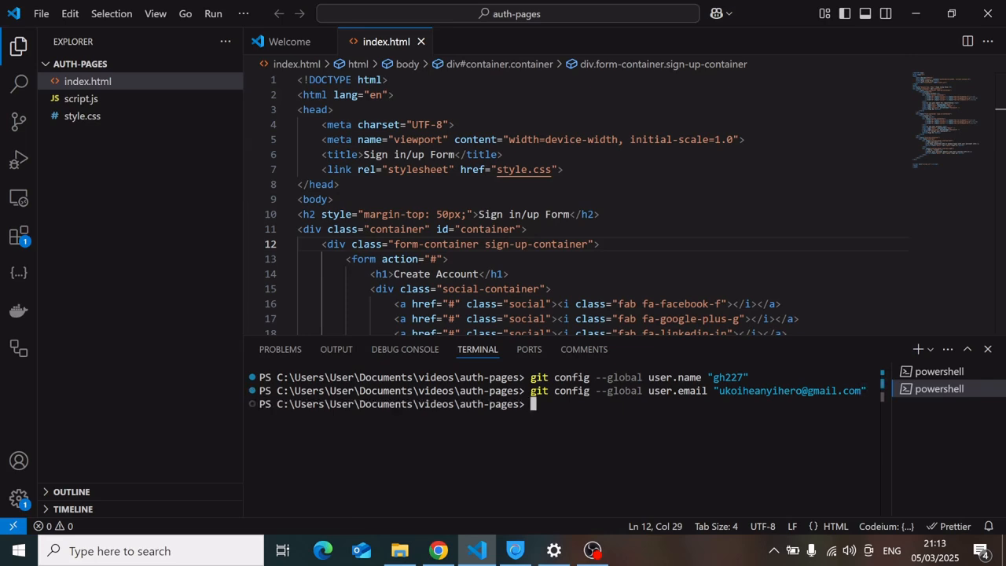
Copy the git init command from the repository page and run it in the project terminal.
left_click(439, 550)
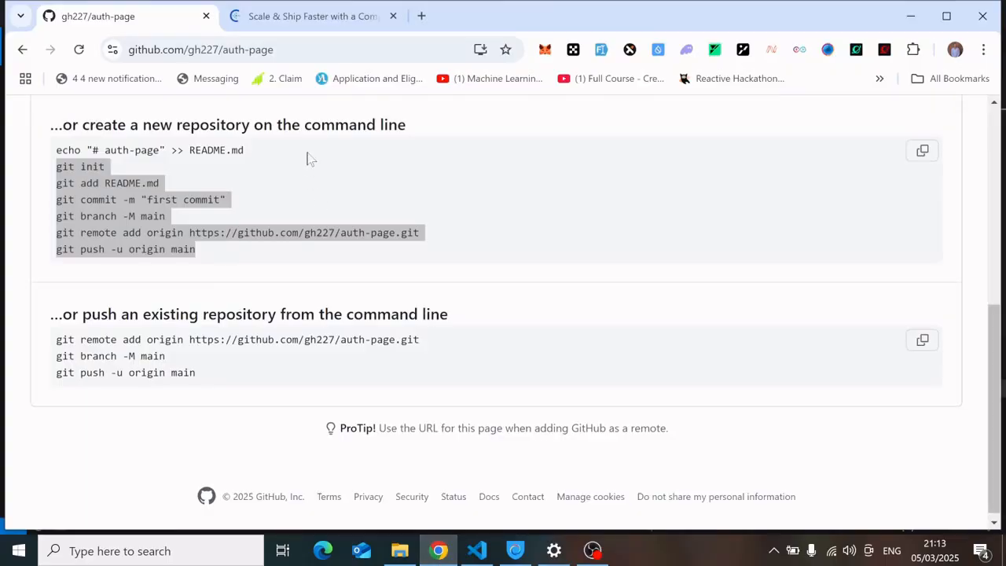
left_click(161, 179)
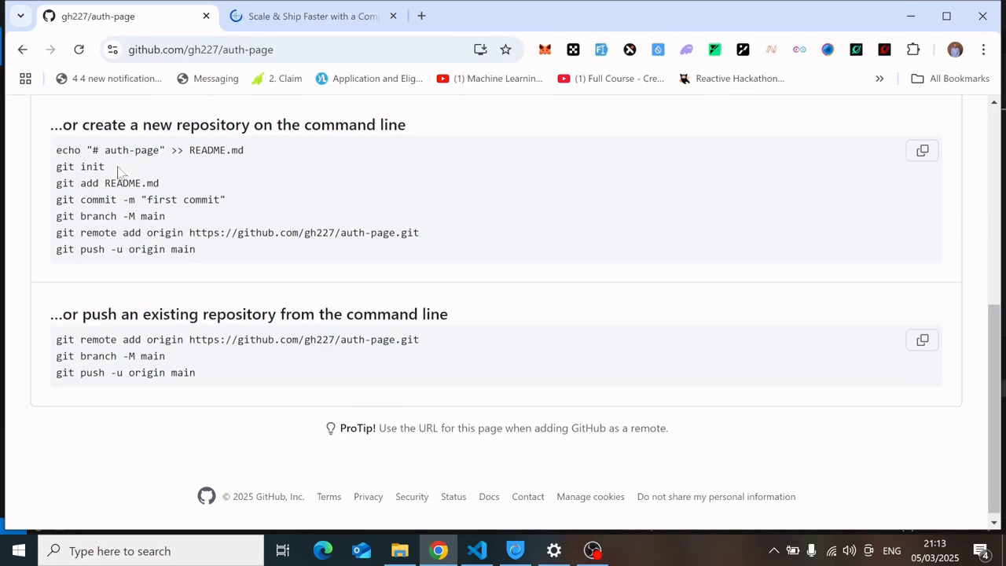
left_click_drag(116, 168, 56, 168)
key("ctrl+c")
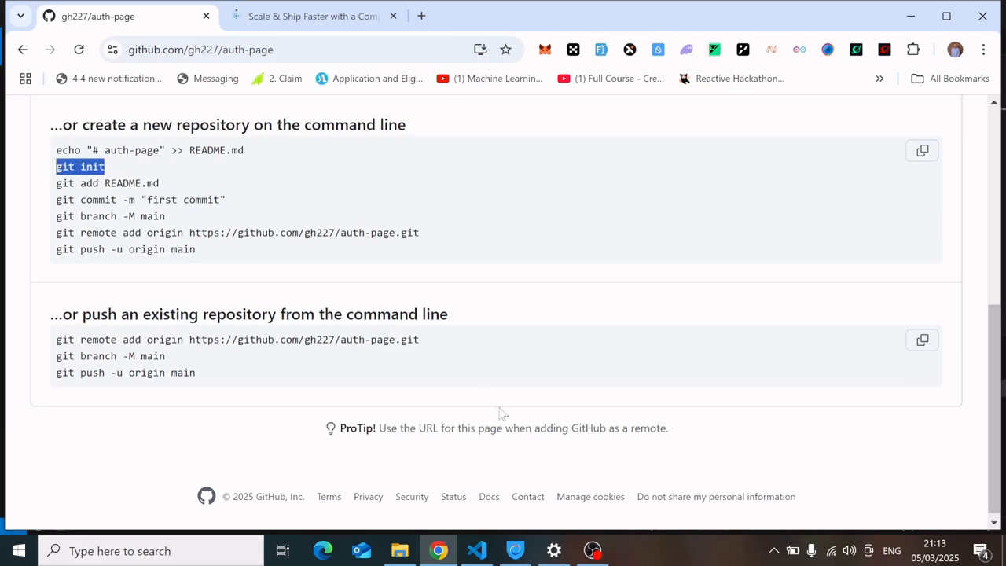
left_click(477, 550)
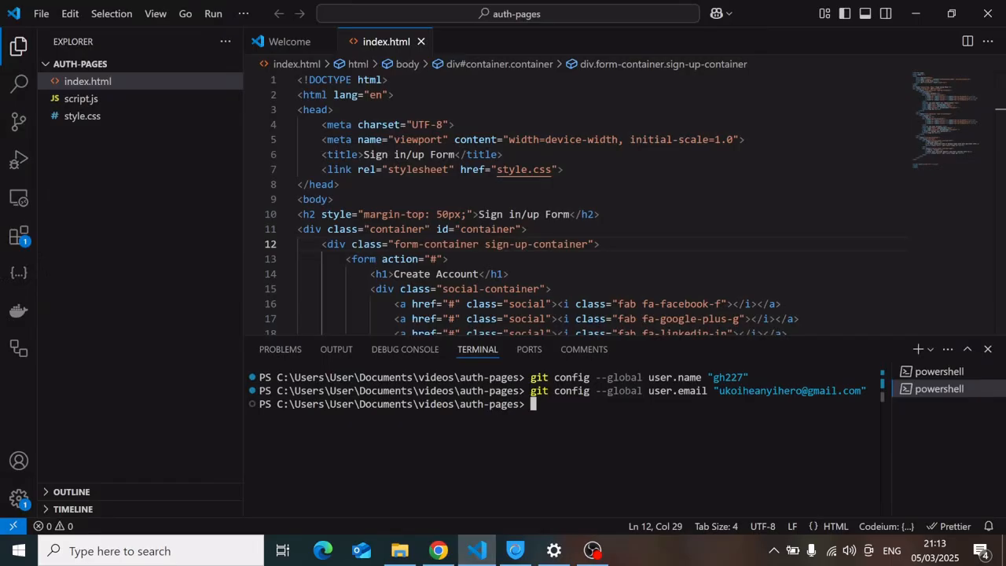
key("ctrl+v")
key("Return")
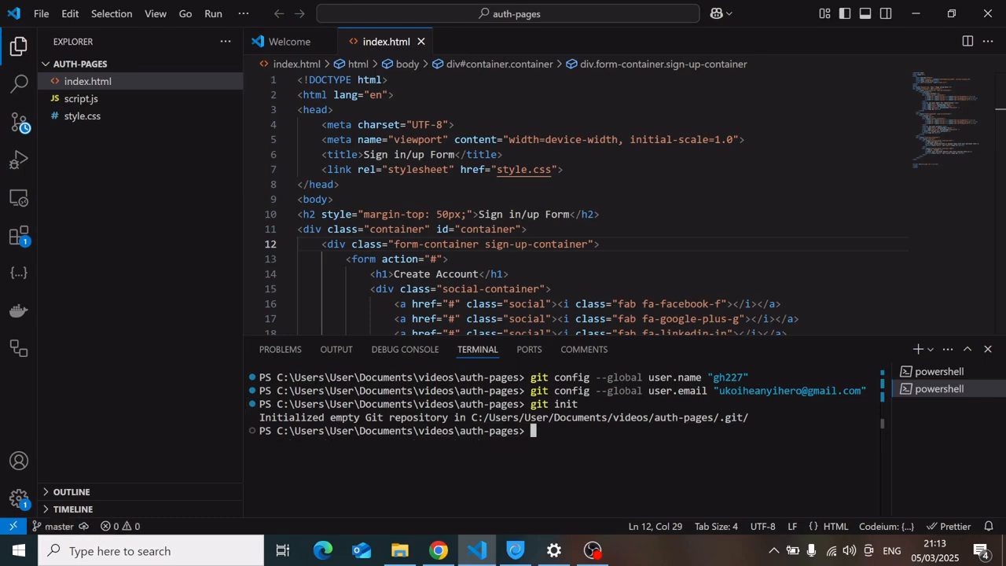
Stage all project files with git add . instead of the README commands.
left_click(438, 550)
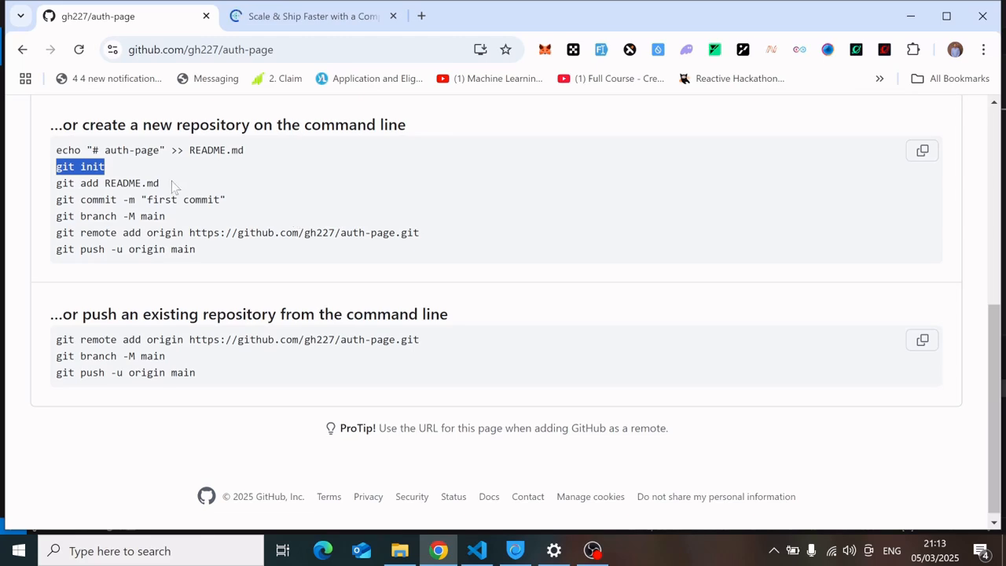
left_click_drag(162, 183, 59, 196)
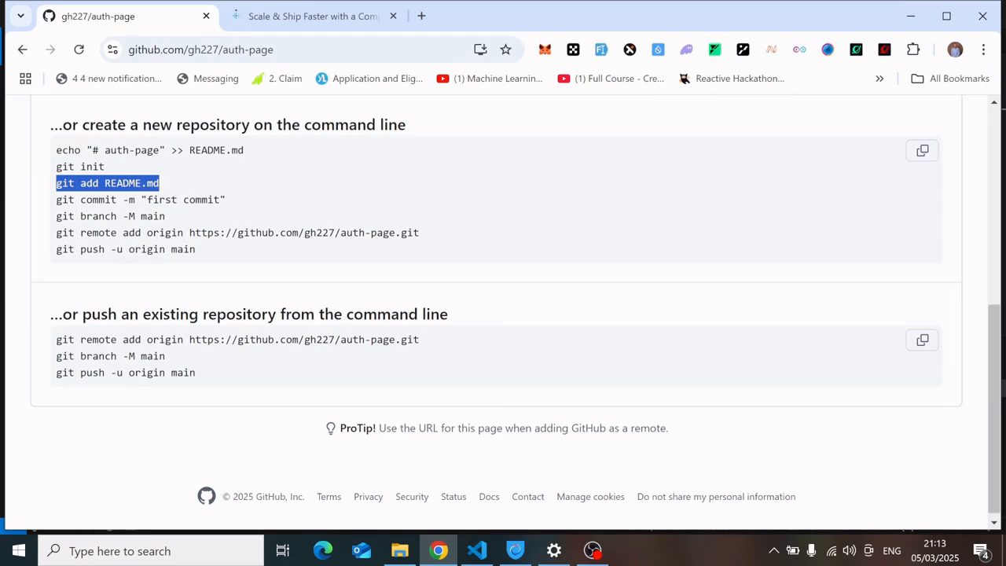
left_click_drag(245, 150, 52, 157)
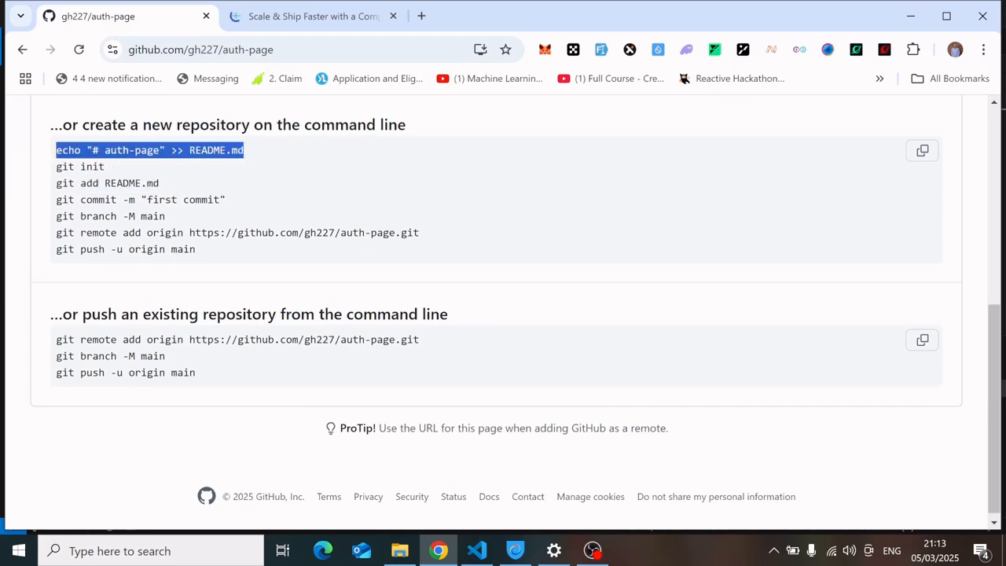
left_click(179, 194)
left_click(478, 551)
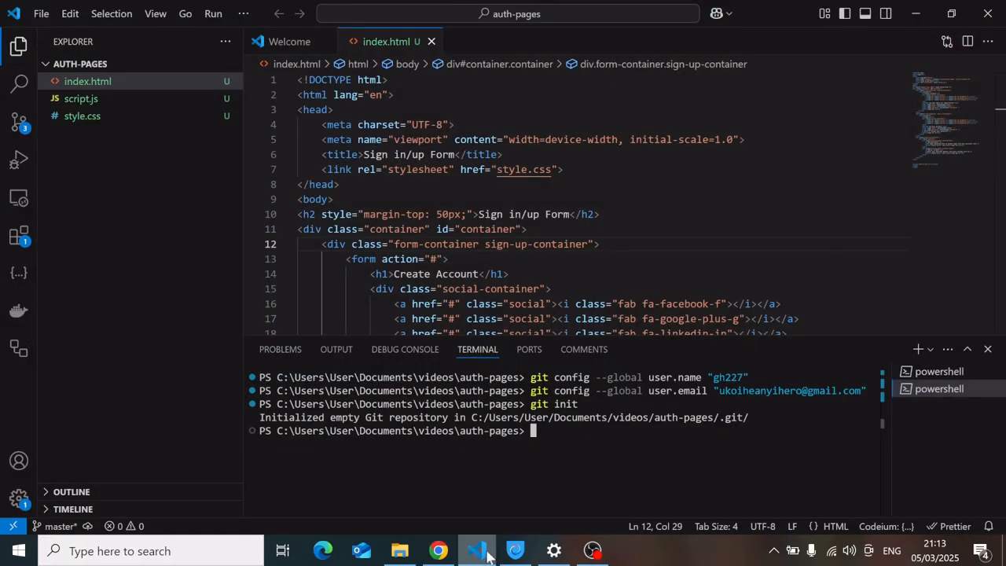
type("git add ")
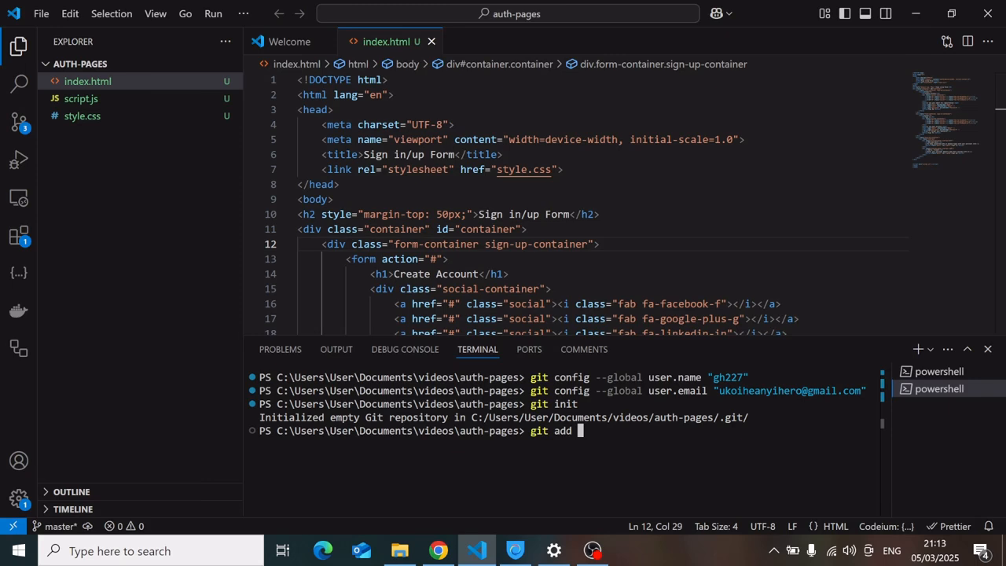
type(".")
key("Return")
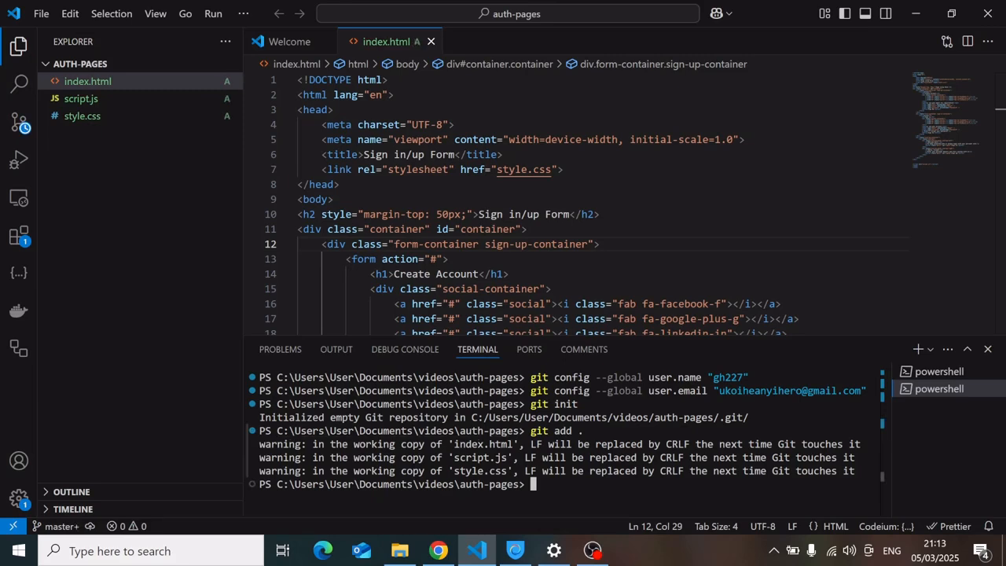
Paste the copied commit command and run it with the message "initial commit".
left_click_drag(260, 457, 526, 484)
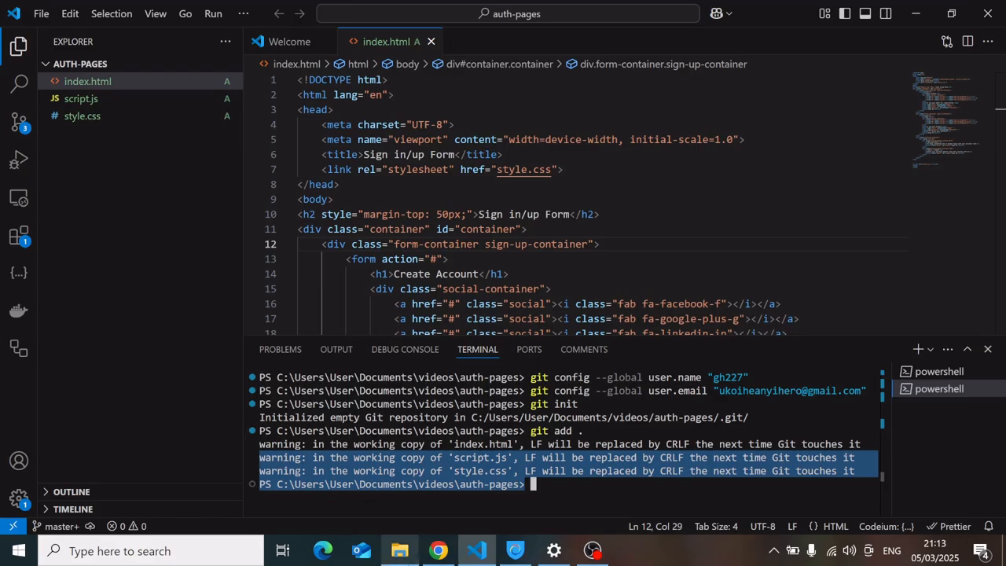
left_click(438, 550)
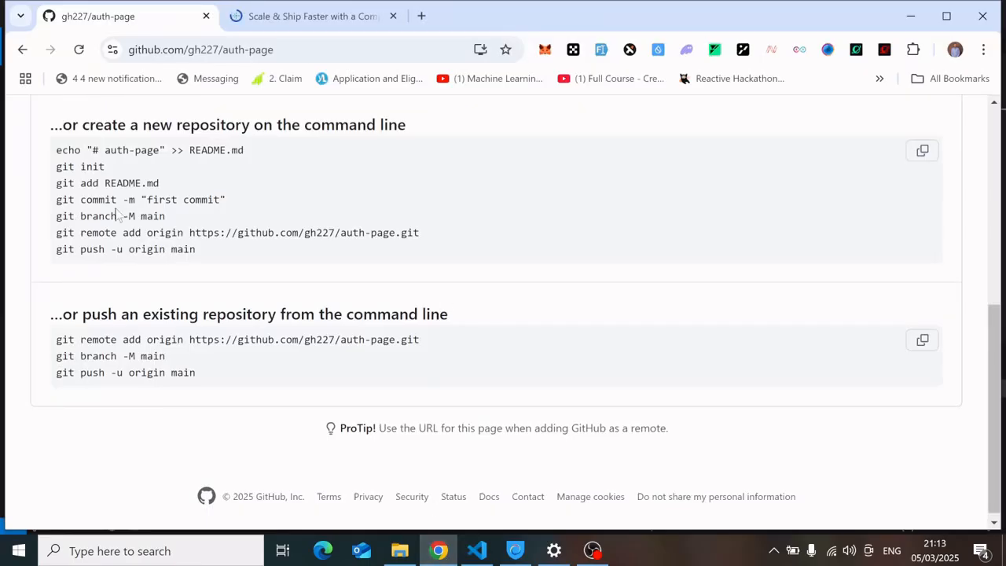
left_click_drag(234, 206, 54, 209)
key("ctrl+c")
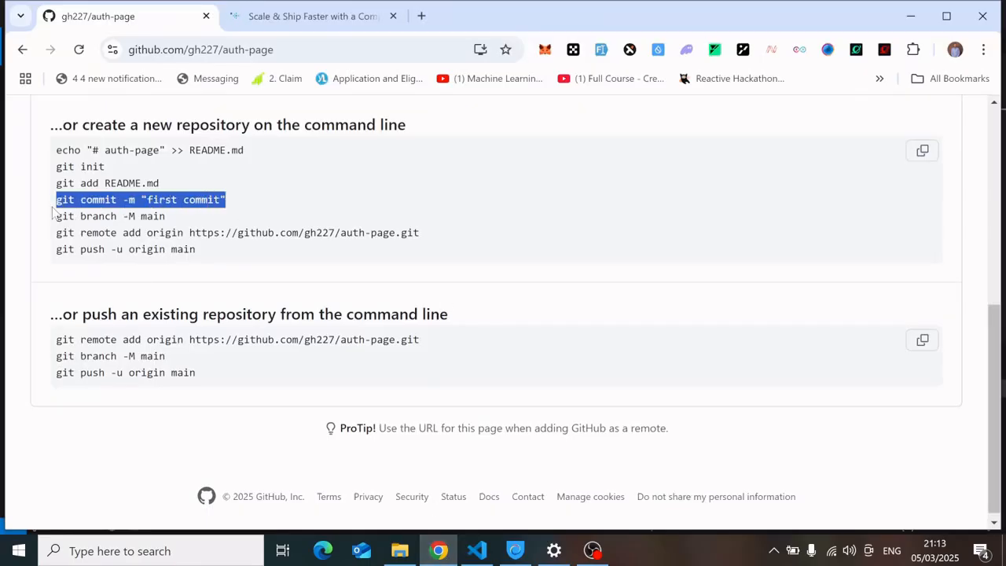
left_click(476, 550)
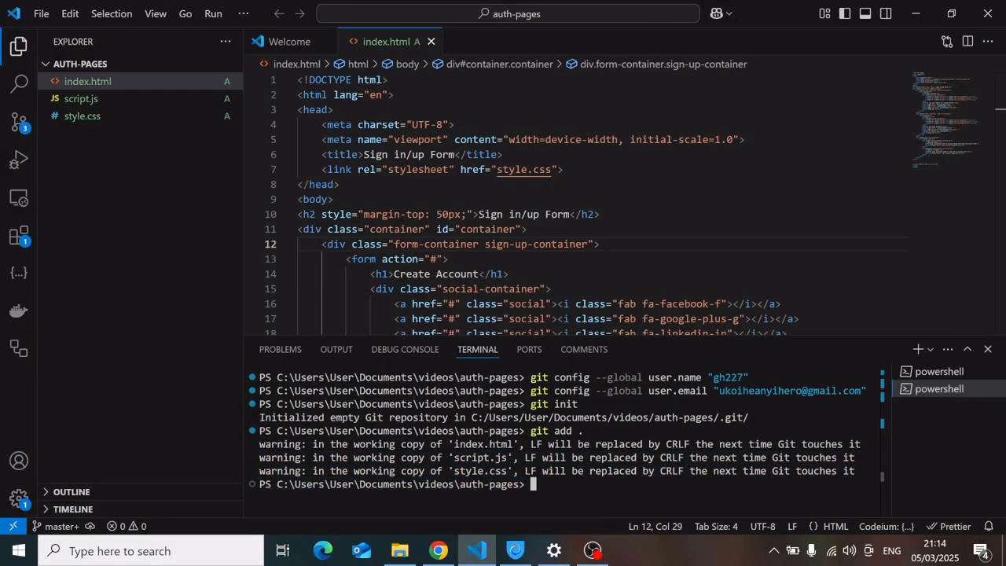
key("ctrl+v")
key("Left")
key("Left")
key("Left")
key("Left")
key("Left")
key("Left")
key("Left")
key("Left")
key("Left")
key("Left")
key("Left")
key("Left")
key("Left")
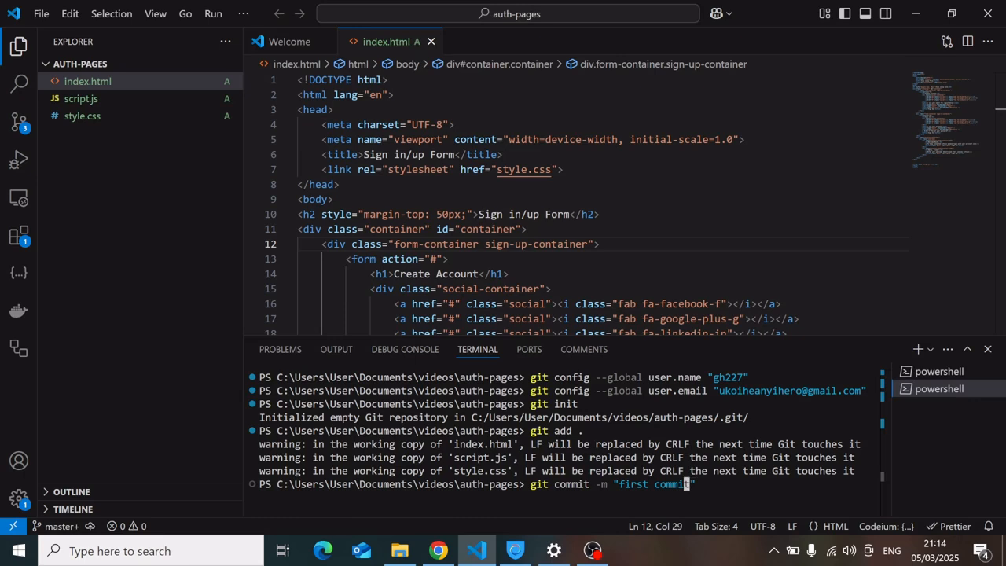
key("Right")
key("Right")
key("Right")
key("Right")
key("Right")
key("Right")
key("Right")
key("Right")
key("Right")
key("Right")
key("Right")
key("Left")
key("Left")
key("Left")
key("Left")
key("Left")
key("BackSpace")
key("BackSpace")
key("BackSpace")
key("BackSpace")
key("BackSpace")
key("BackSpace")
type("init")
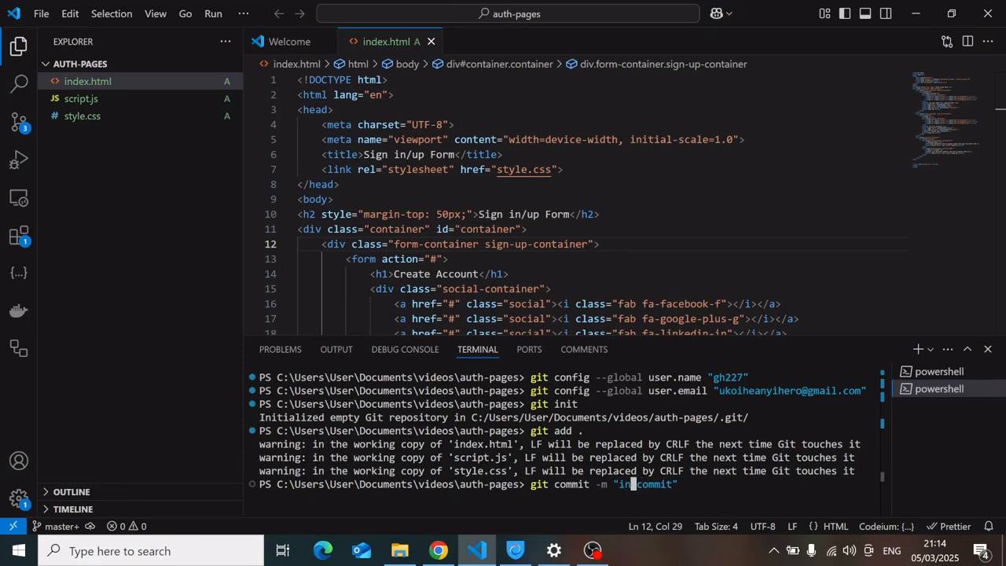
type("ial")
key("Return")
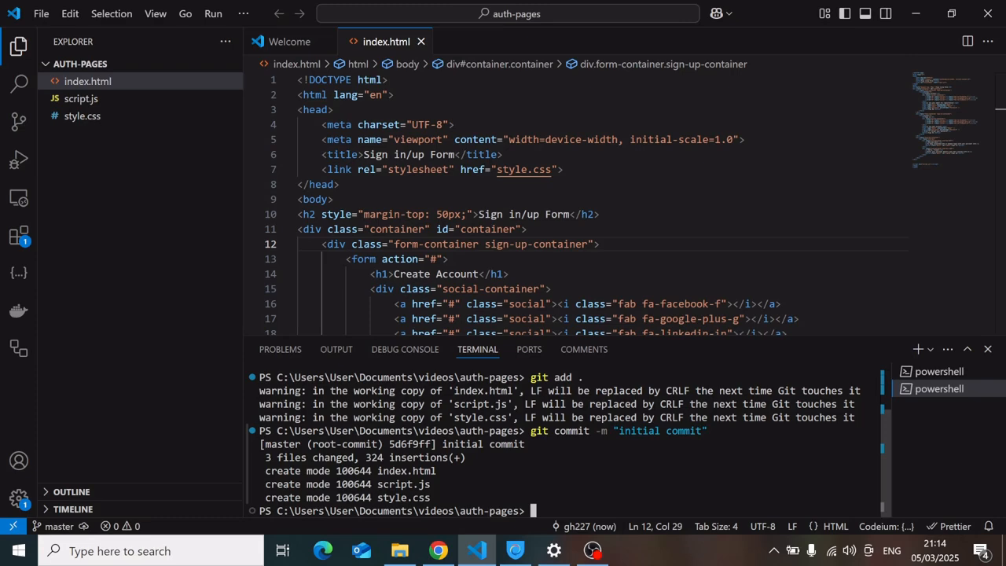
Copy the git branch -M main command and run it to rename the branch to main.
left_click(438, 550)
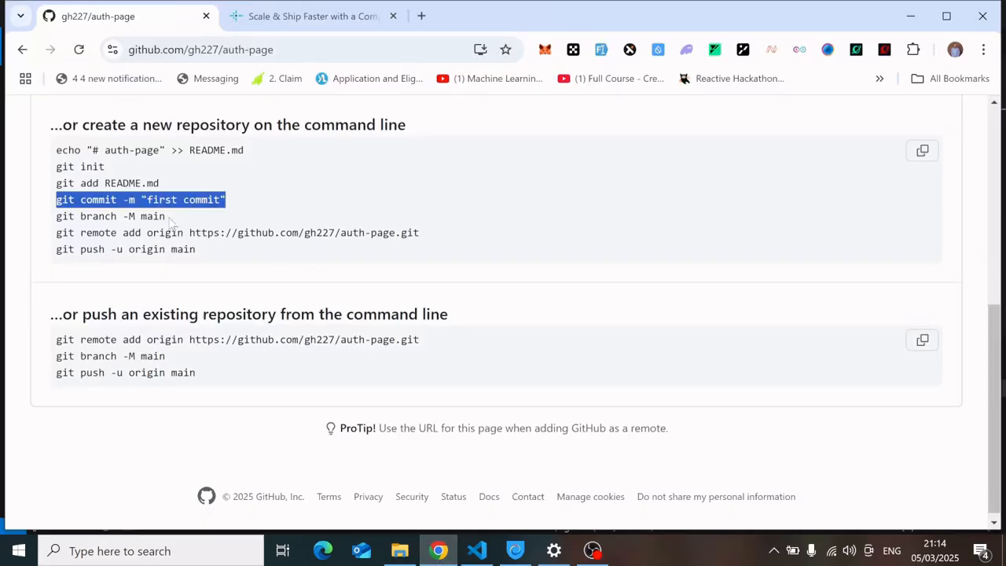
left_click_drag(166, 217, 53, 226)
key("ctrl+c")
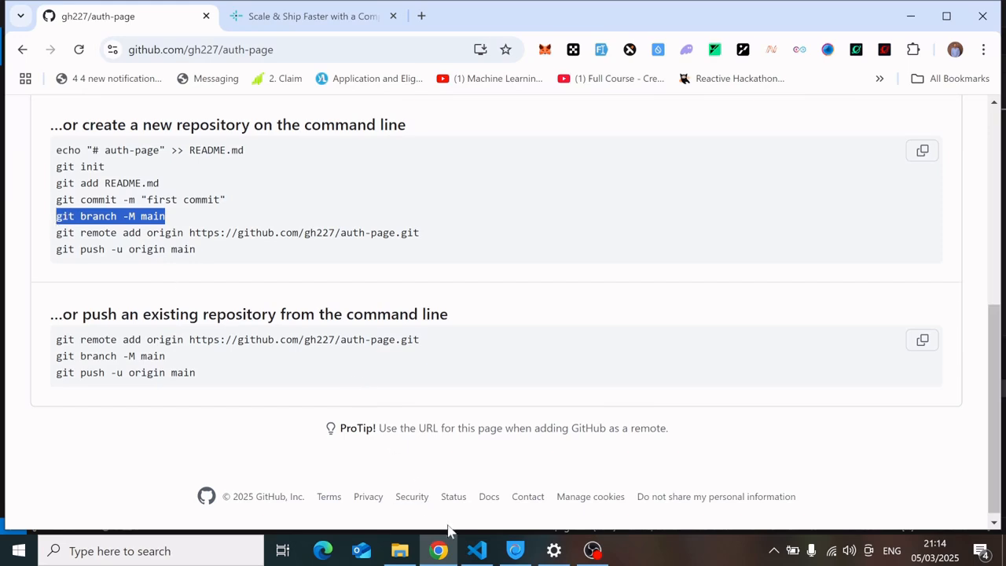
left_click(477, 550)
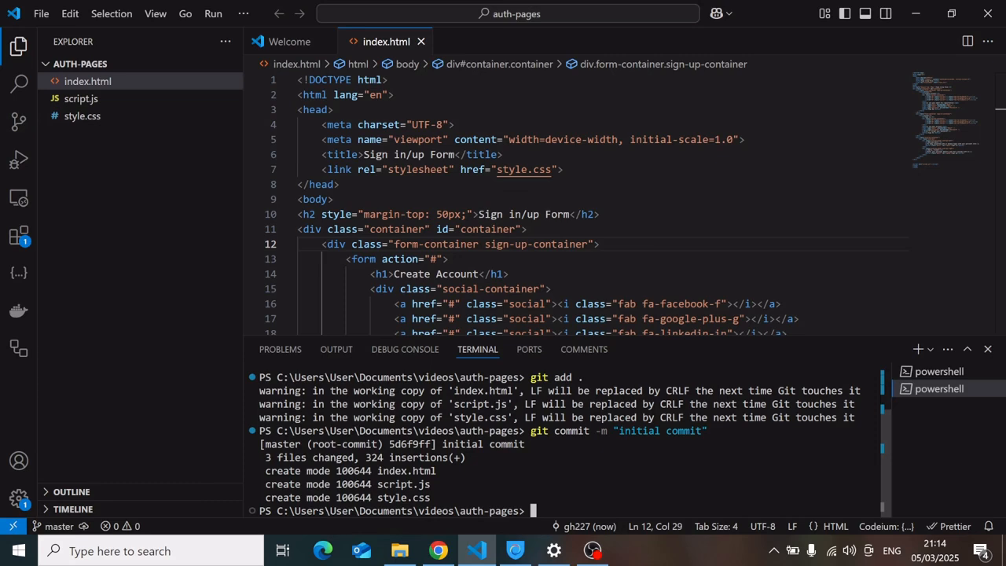
key("ctrl+v")
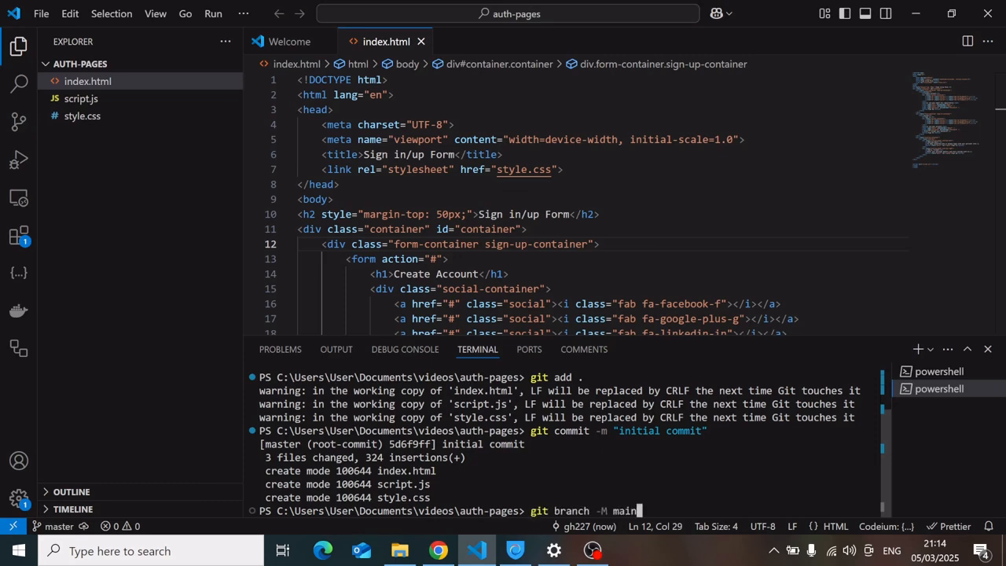
key("Return")
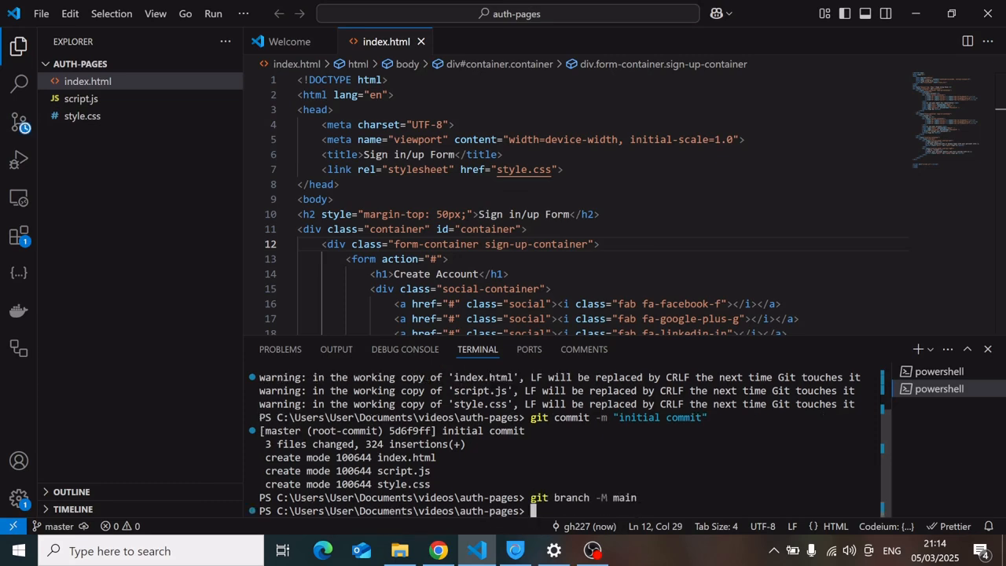
left_click(440, 551)
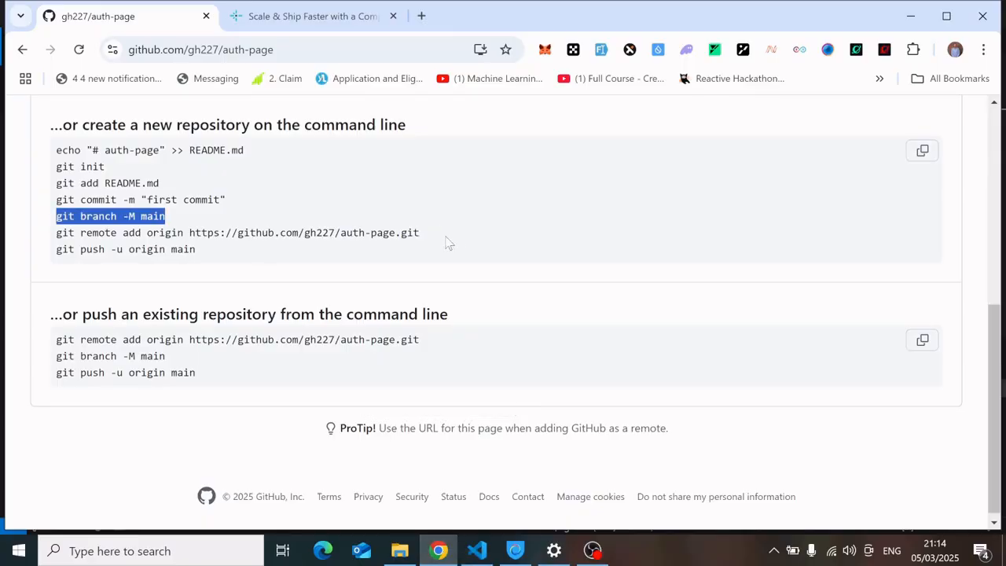
left_click_drag(445, 237, 56, 245)
key("ctrl+c")
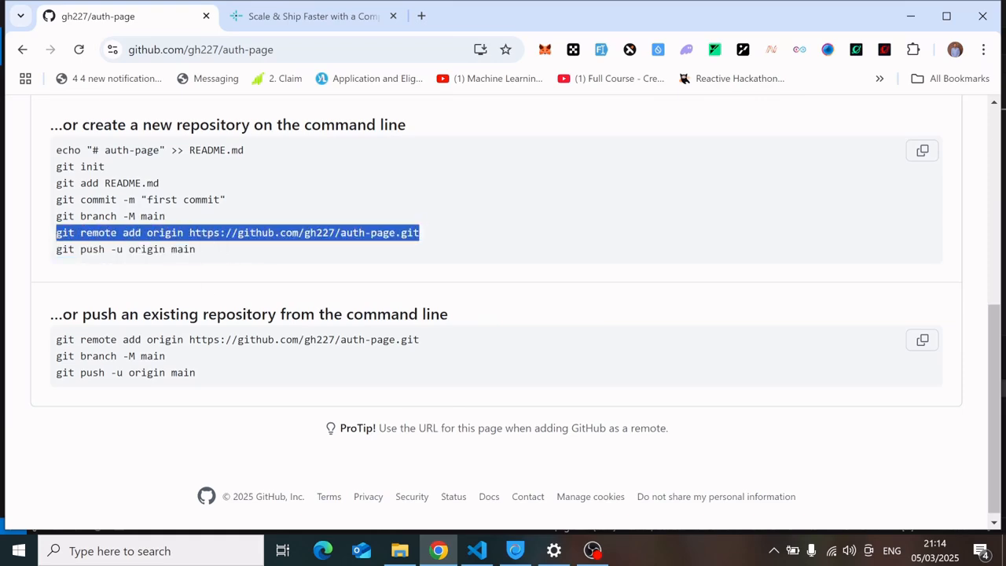
left_click(477, 550)
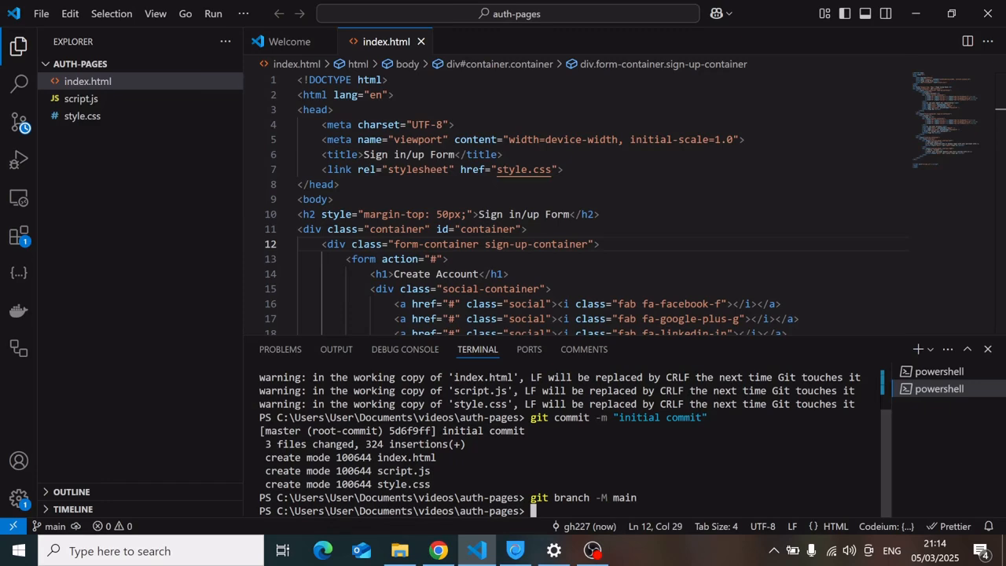
key("ctrl+v")
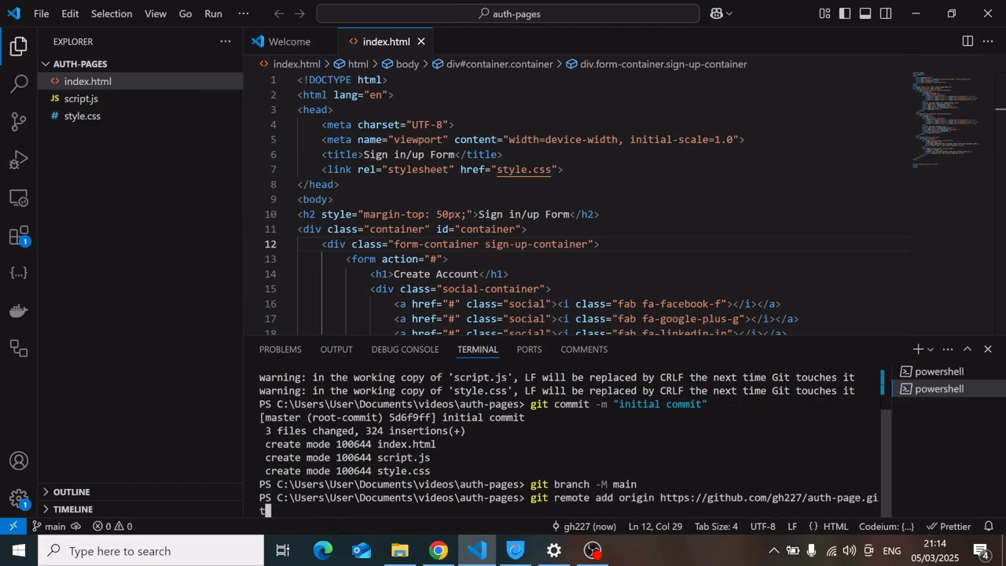
left_click(438, 550)
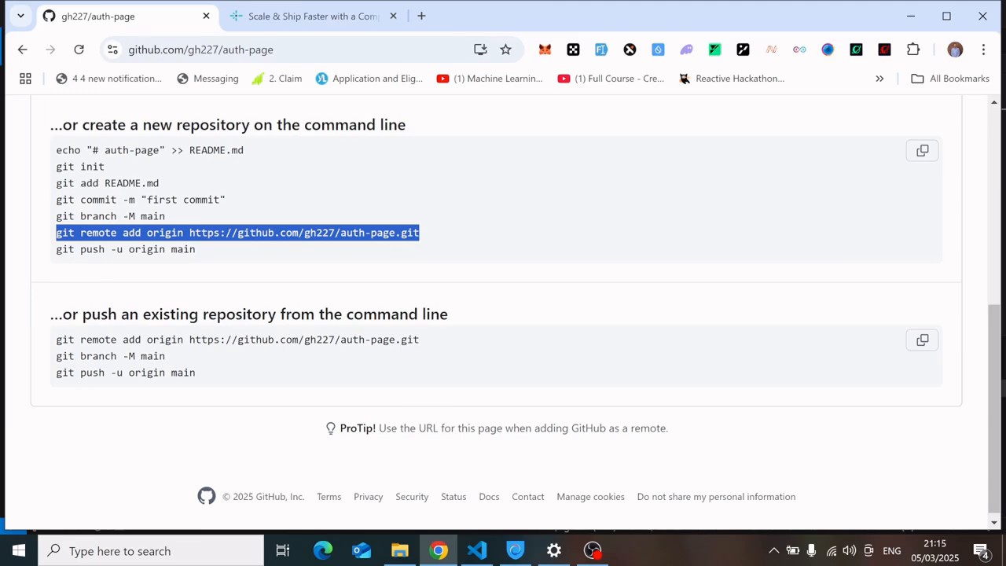
left_click(476, 558)
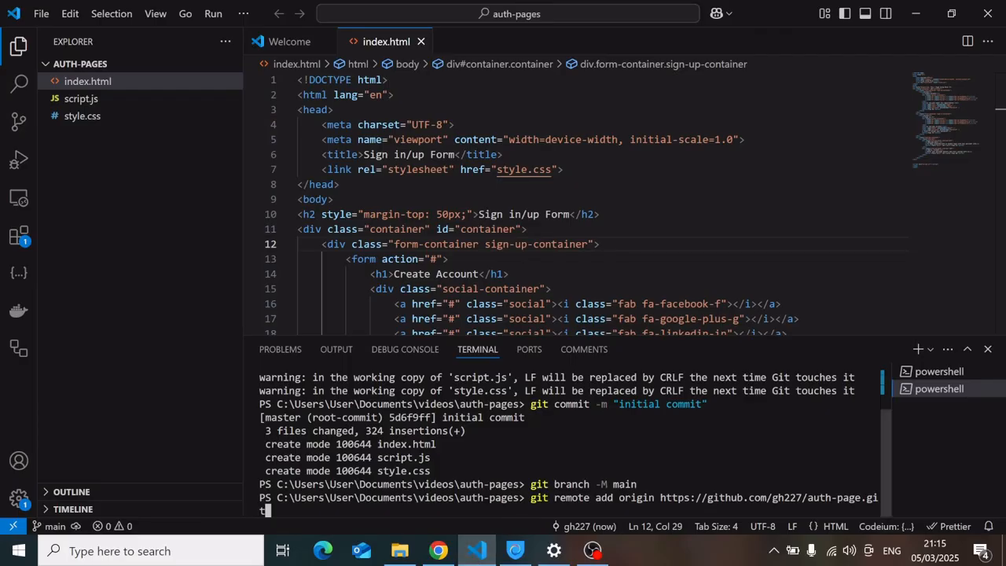
key("Return")
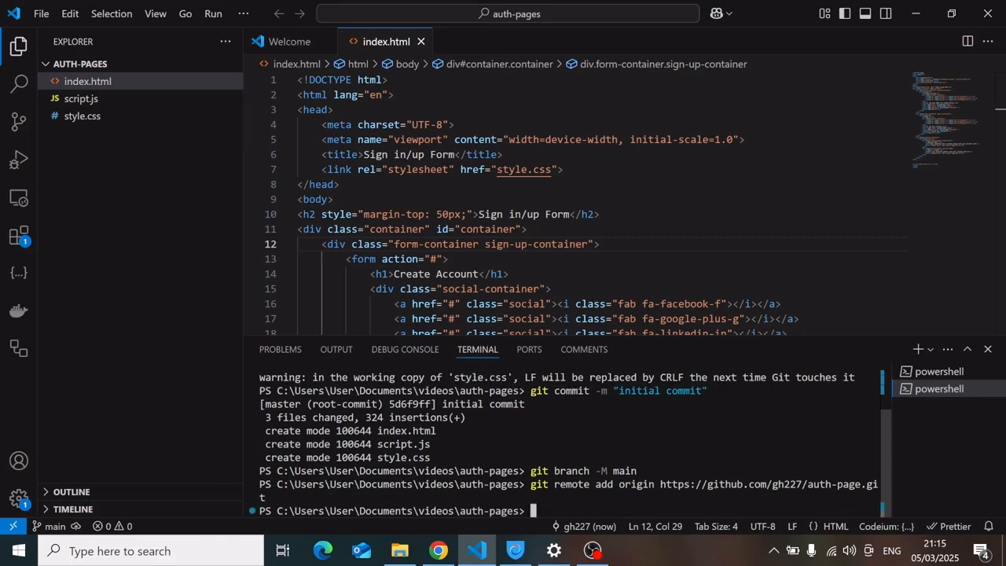
left_click(449, 556)
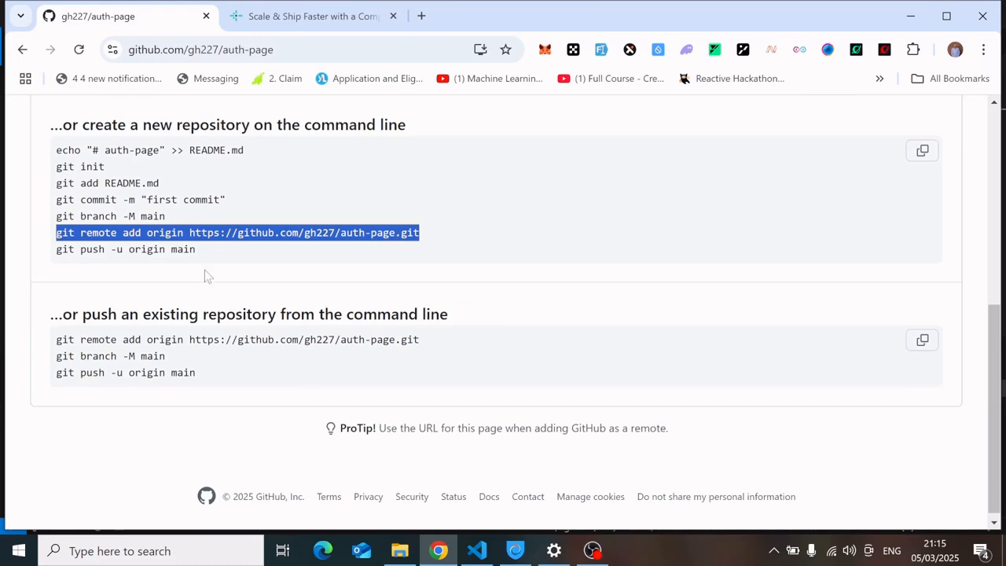
Copy the git push -u origin main command, run it in the terminal, and sign in to GitHub through the browser.
double_click(188, 250)
left_click_drag(195, 250, 56, 250)
key("ctrl+c")
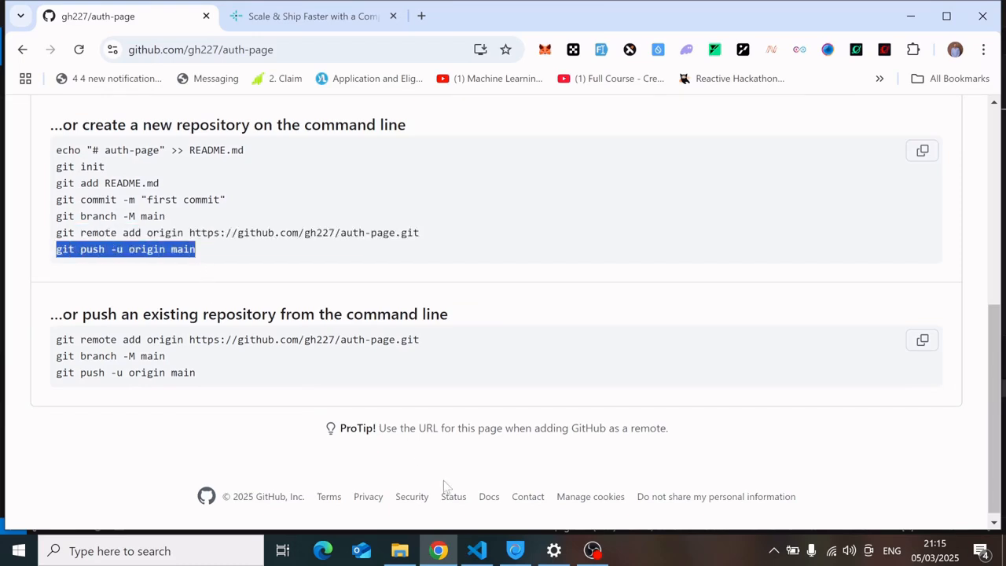
left_click(476, 551)
key("ctrl+v")
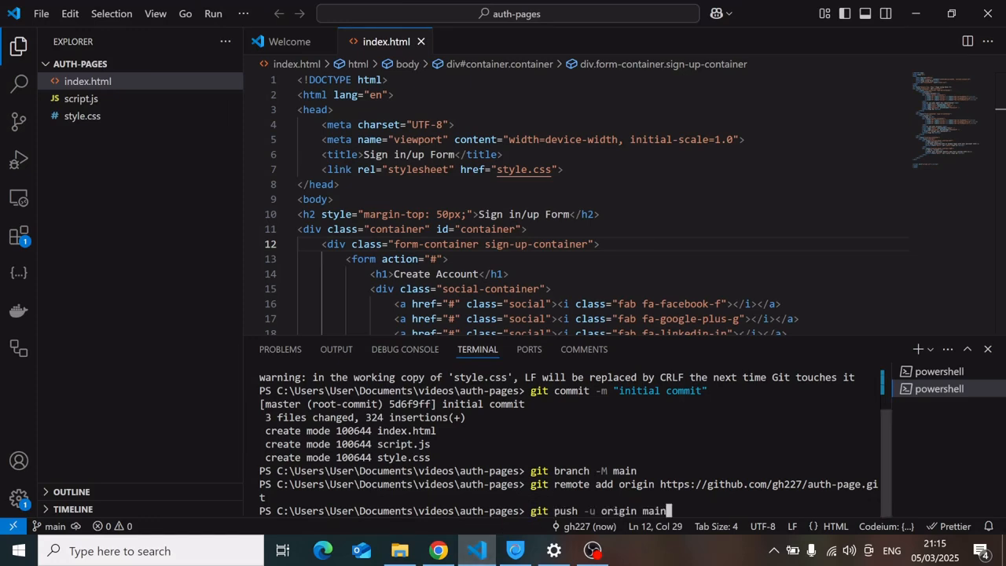
key("Return")
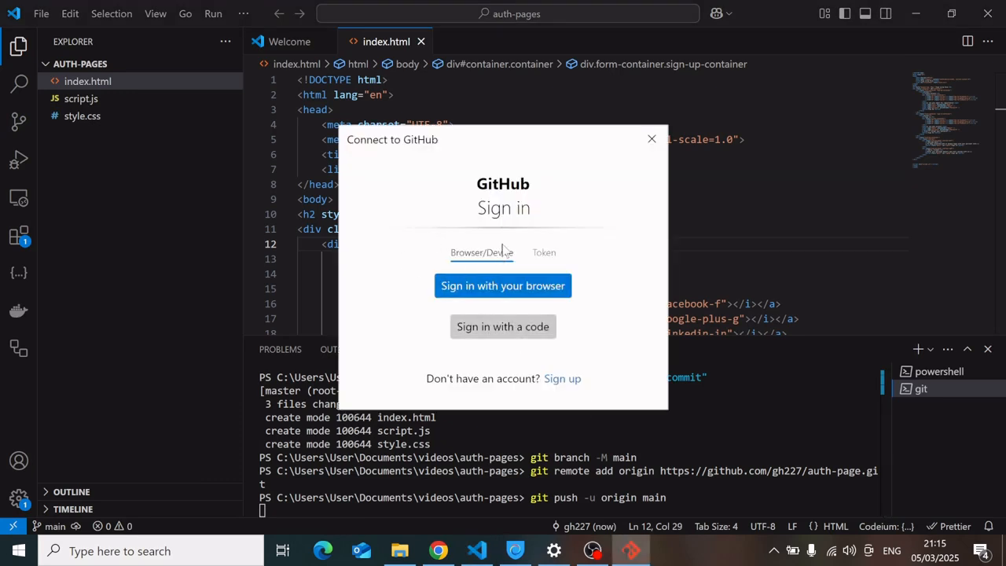
left_click(496, 287)
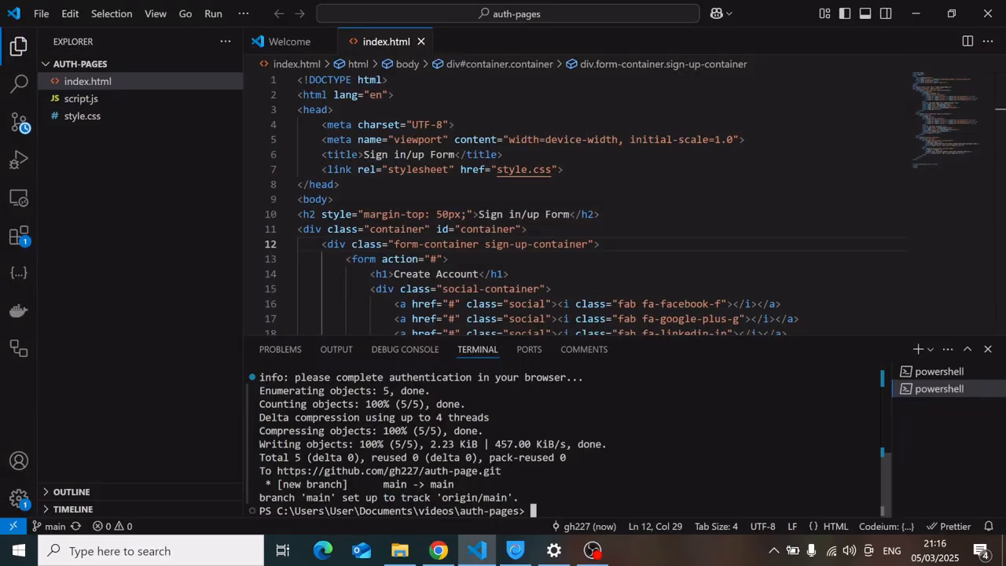
Reload the auth-page repository page and review the pushed project files.
left_click_drag(883, 484, 259, 390)
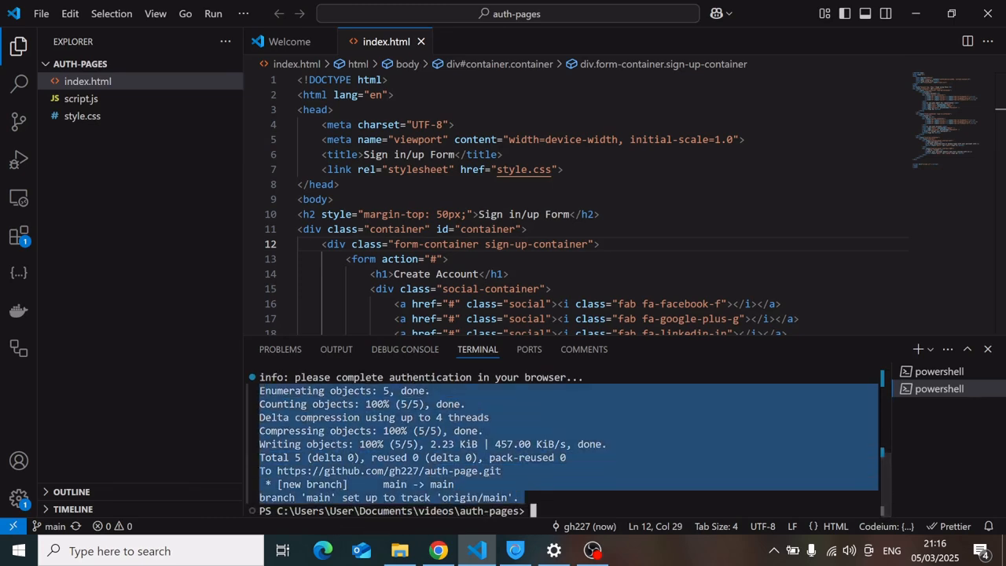
left_click(440, 549)
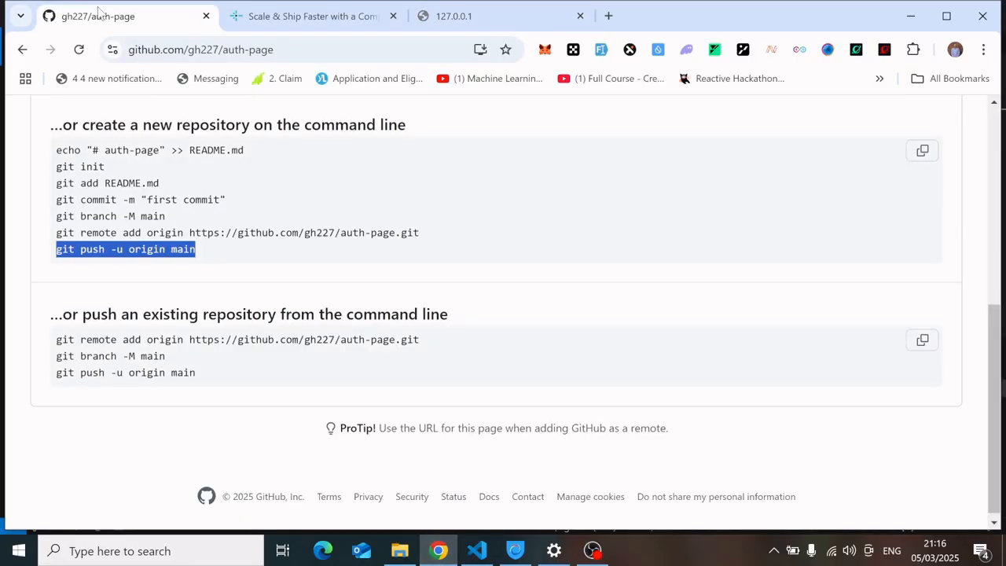
left_click(78, 49)
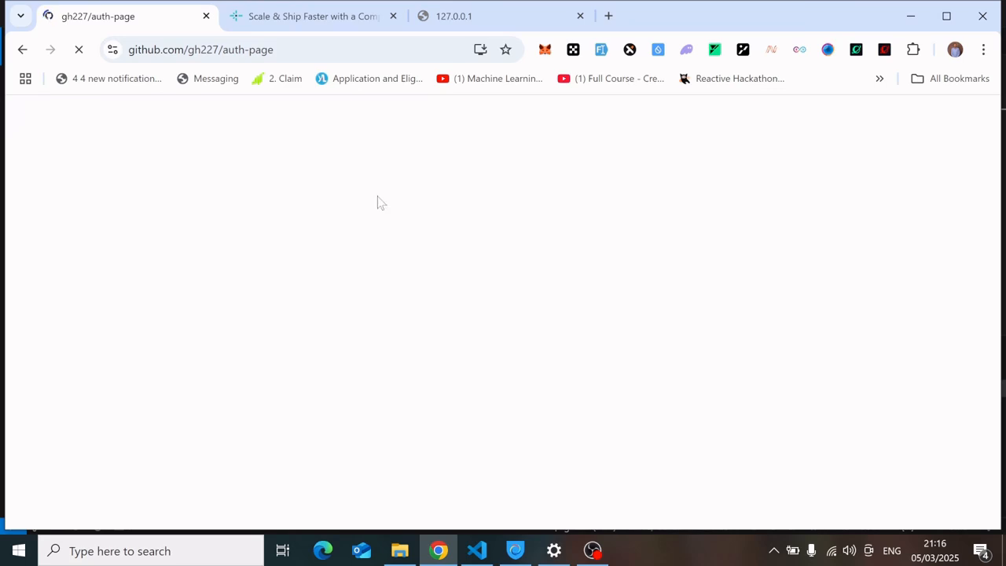
scroll(940, 358, "down", 5)
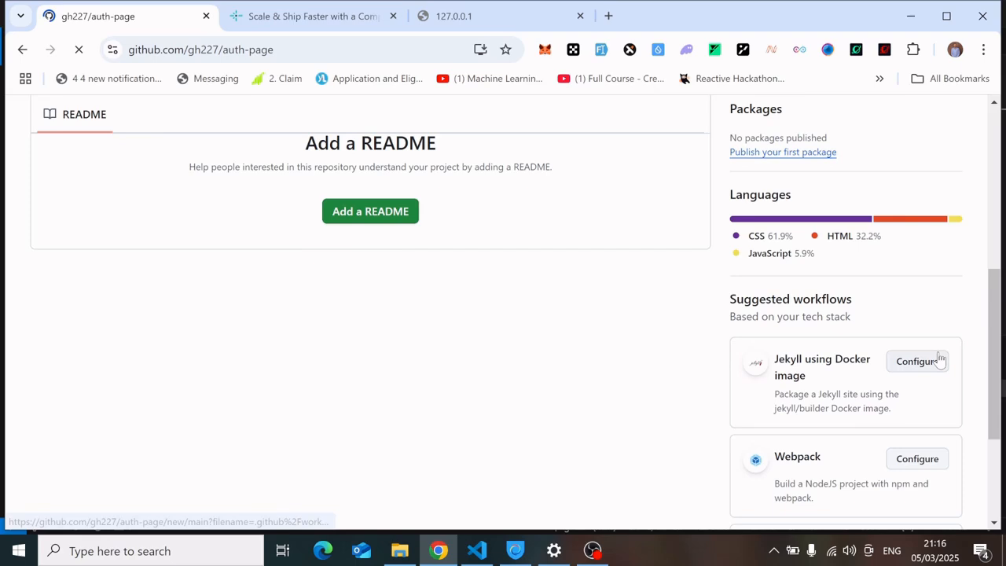
scroll(972, 236, "up", 4)
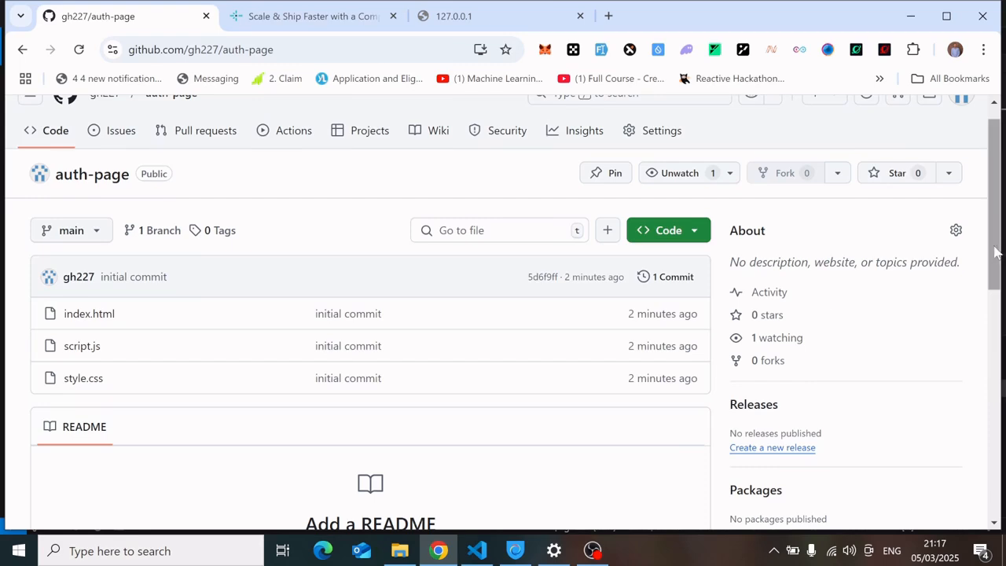
scroll(999, 229, "up", 1)
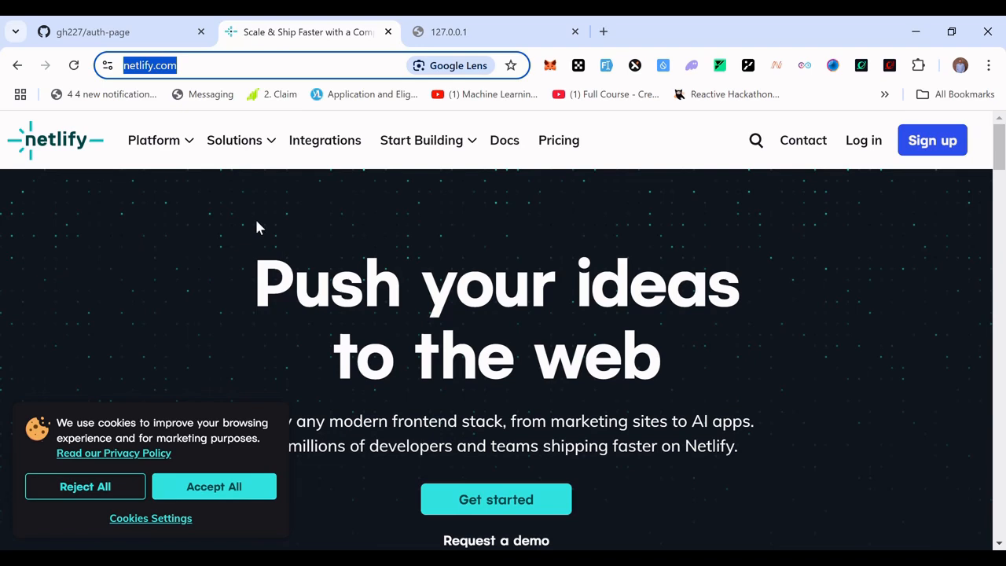
Open the Netlify sign-up and choose to sign up with GitHub.
left_click(236, 67)
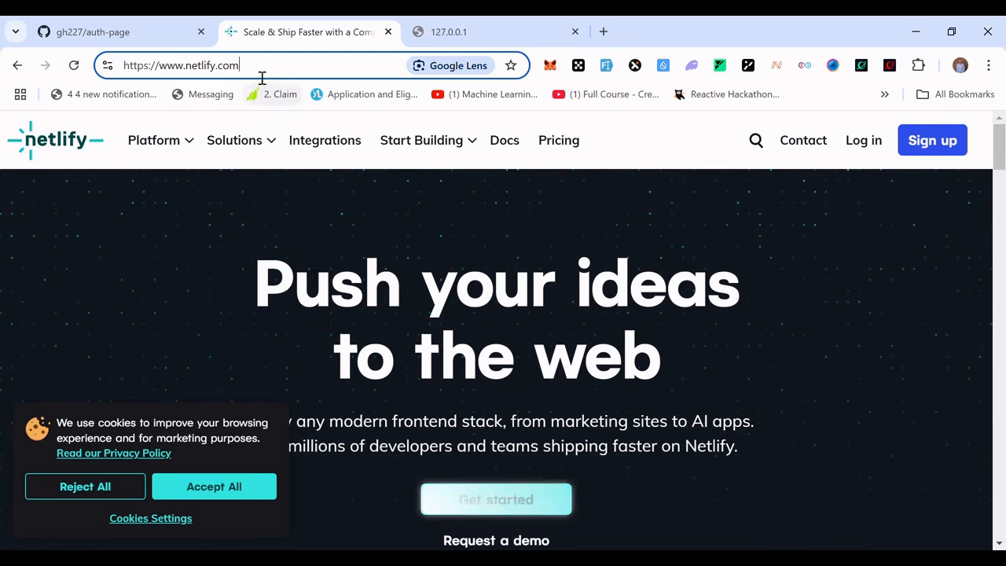
left_click_drag(251, 71, 158, 68)
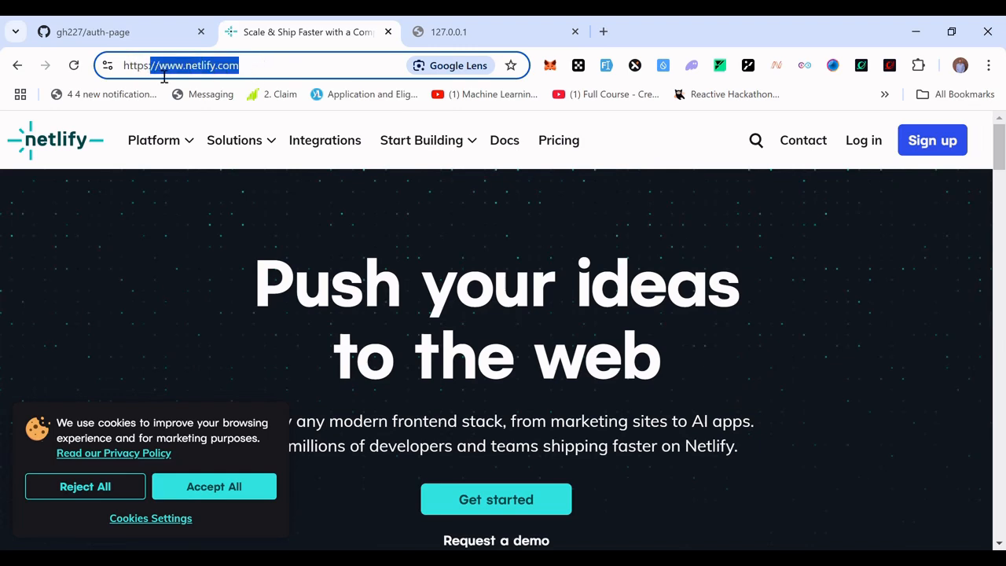
left_click(187, 226)
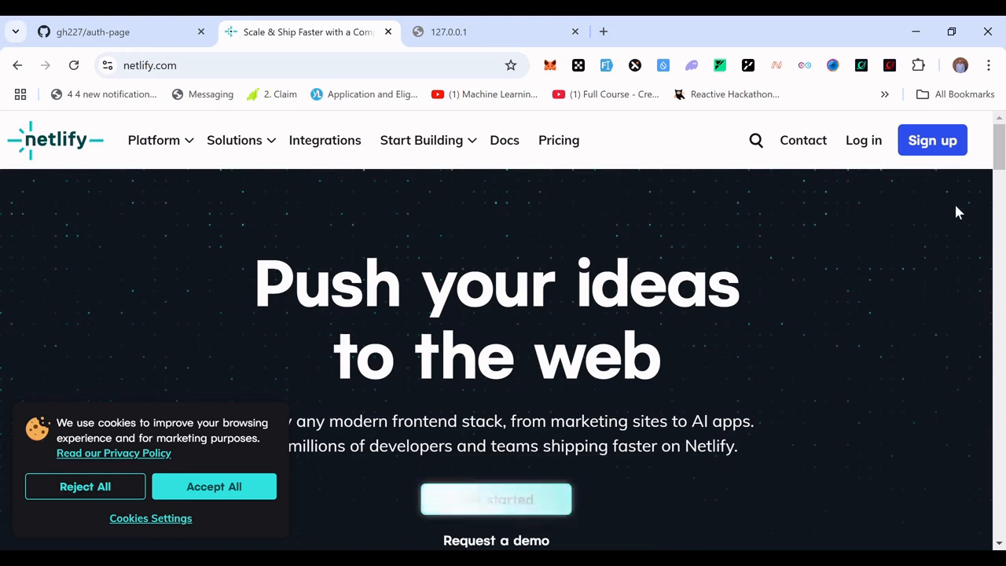
left_click(939, 147)
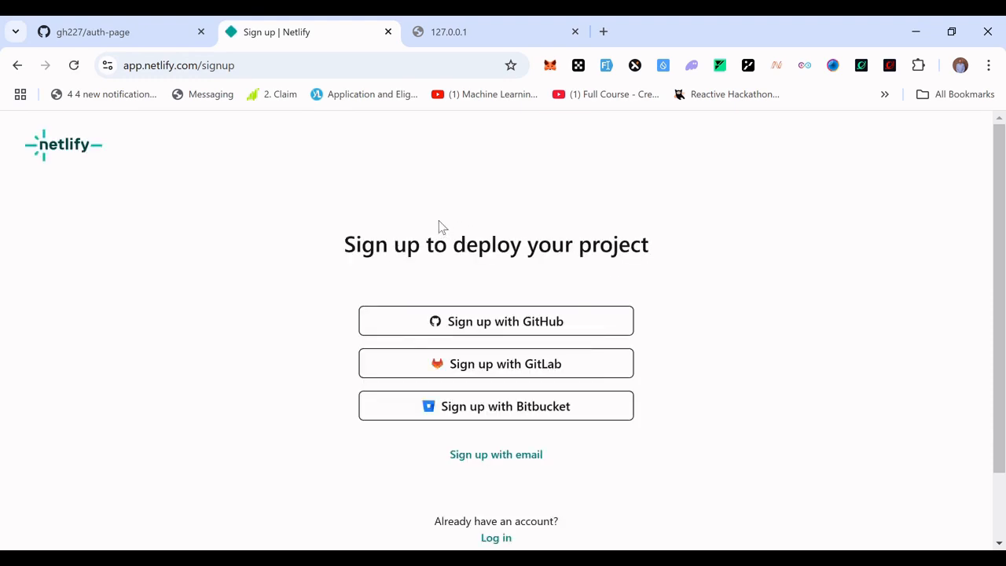
left_click(501, 327)
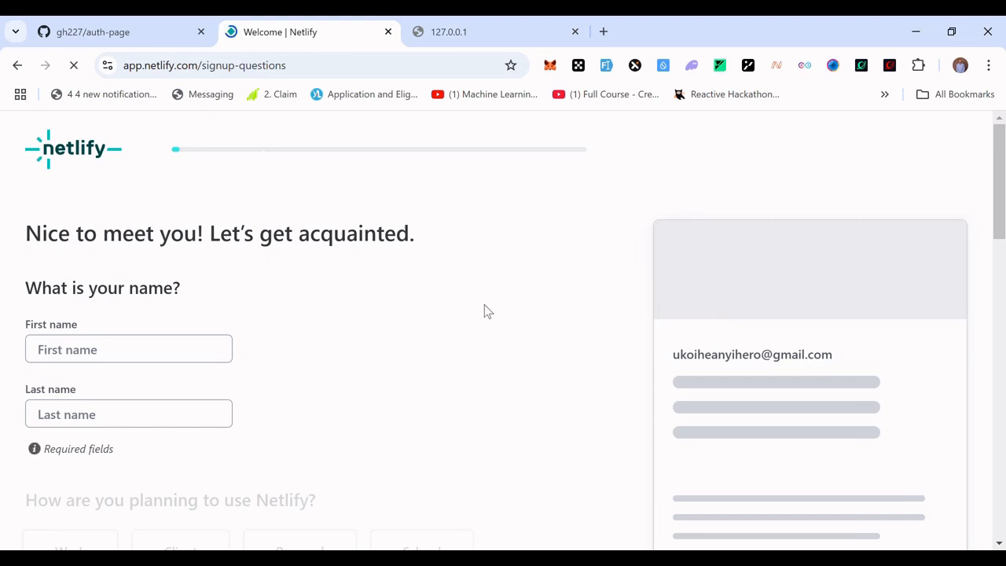
Fill in the first and last name fields and pick Personal as the planned Netlify use.
left_click(119, 359)
left_click(161, 386)
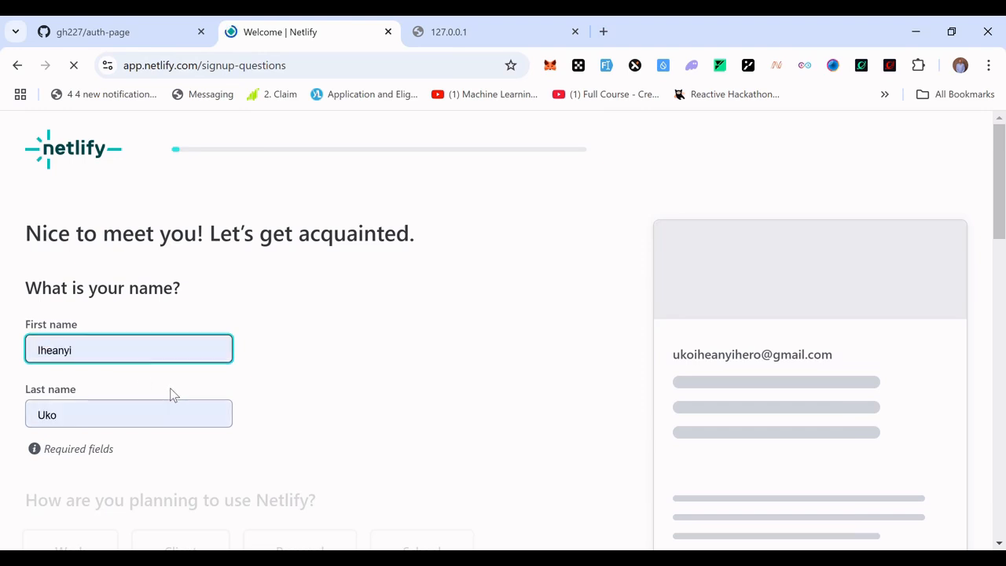
left_click_drag(1000, 228, 1000, 361)
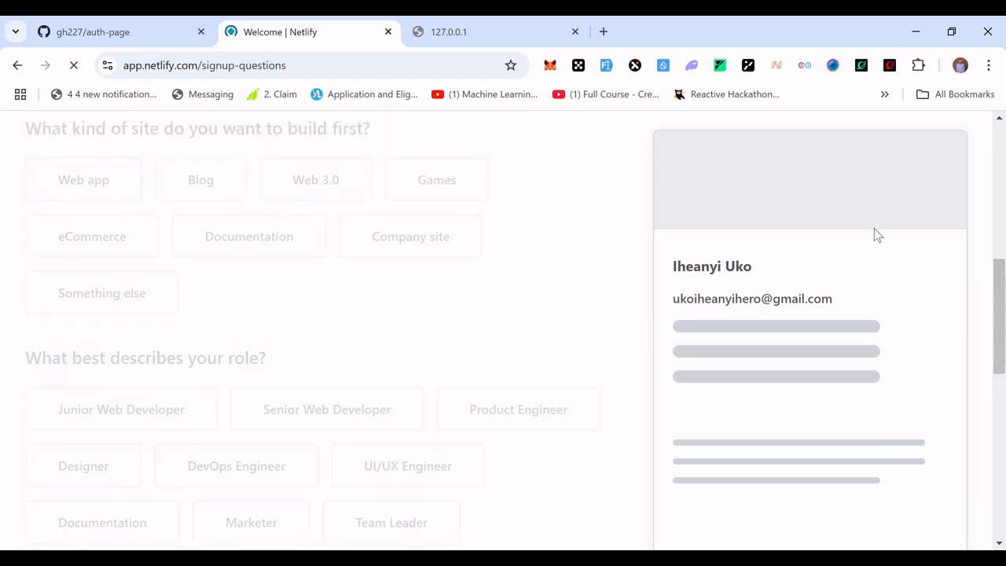
left_click_drag(999, 318, 998, 266)
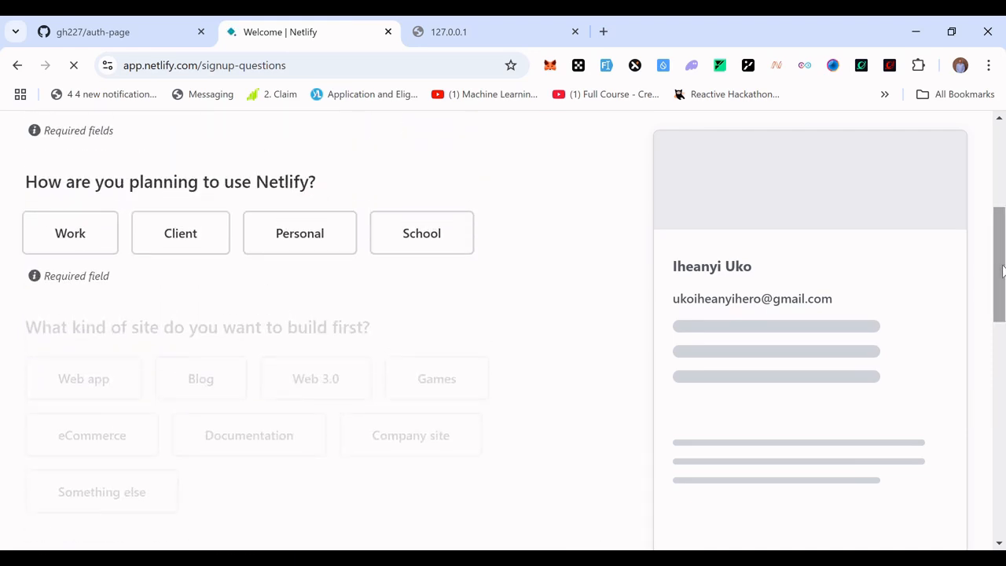
left_click(307, 250)
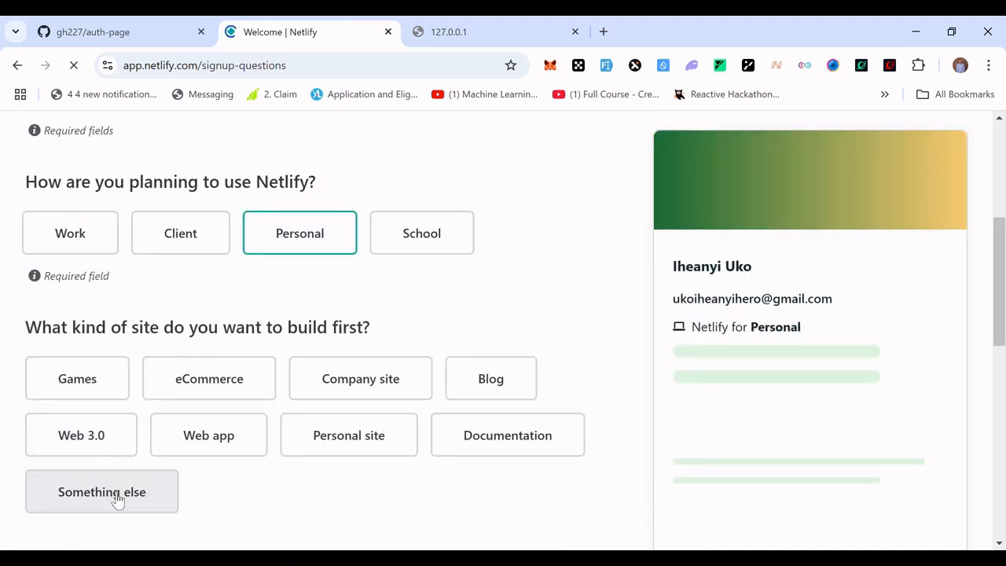
Pick Something else as the site type and Senior Web Developer as the role, then continue to deploy.
left_click(139, 491)
left_click_drag(998, 283, 1002, 437)
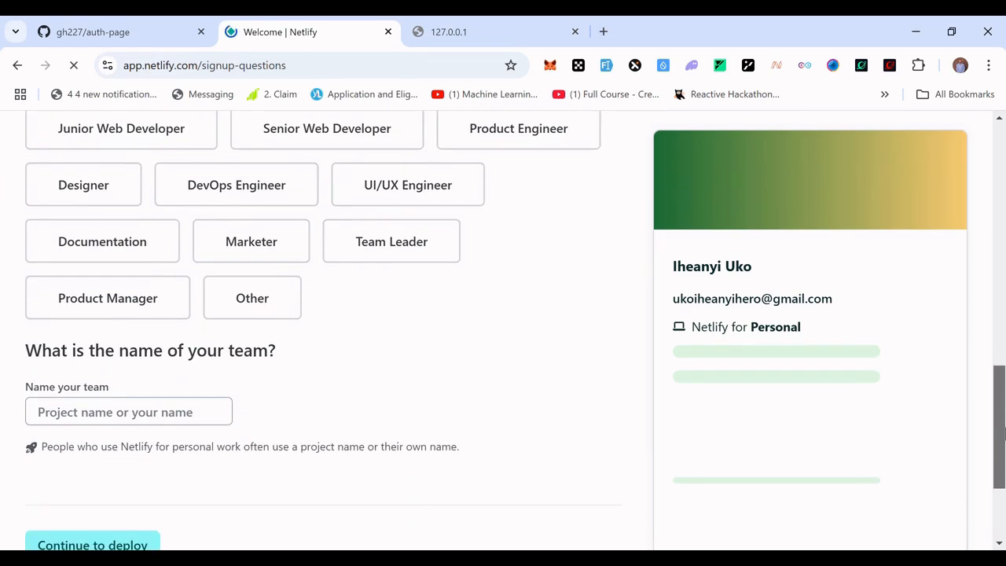
left_click(359, 137)
scroll(449, 169, "up", 3)
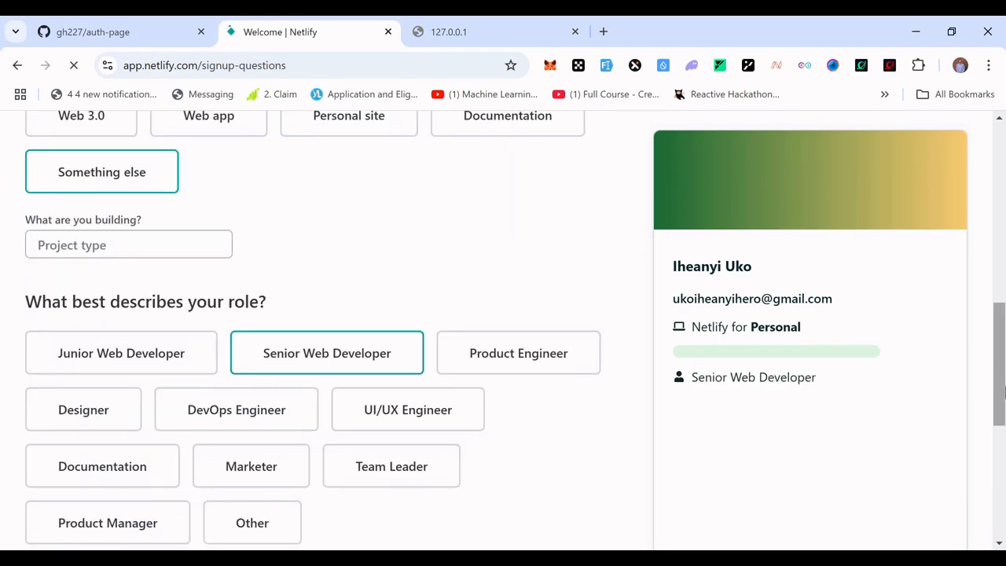
left_click_drag(1000, 406, 1000, 512)
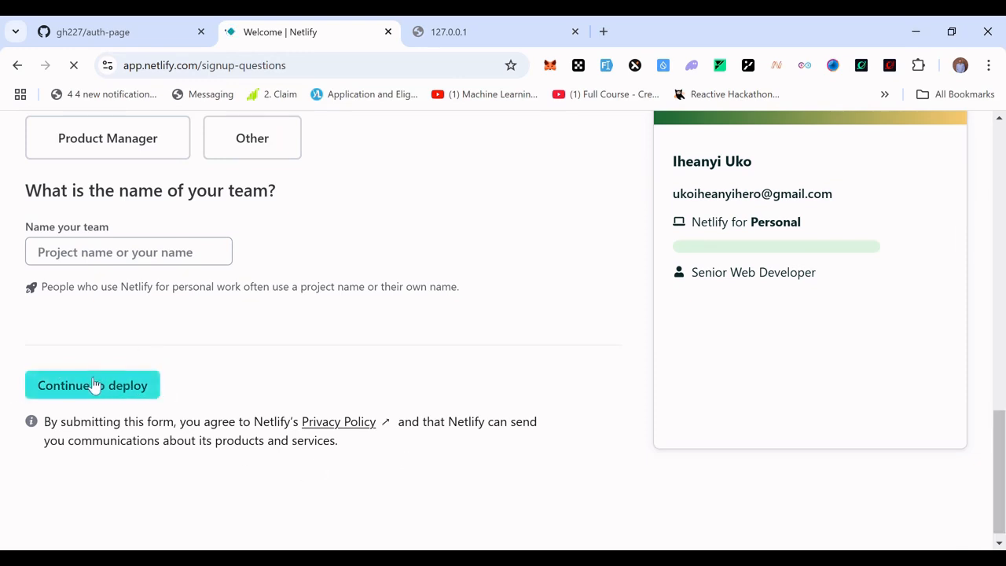
left_click(117, 385)
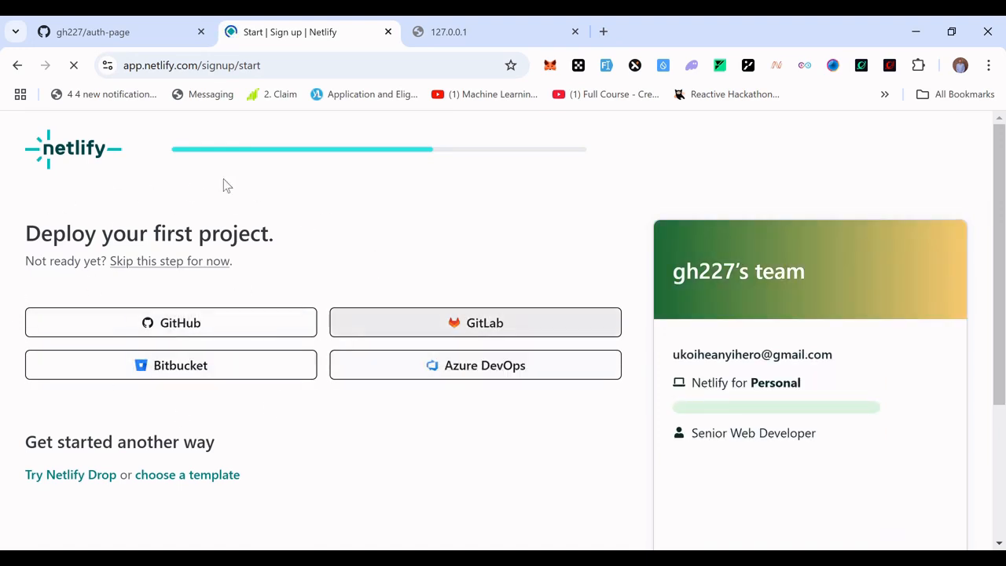
Connect GitHub as the deploy source and select the auth-page repository.
left_click(174, 326)
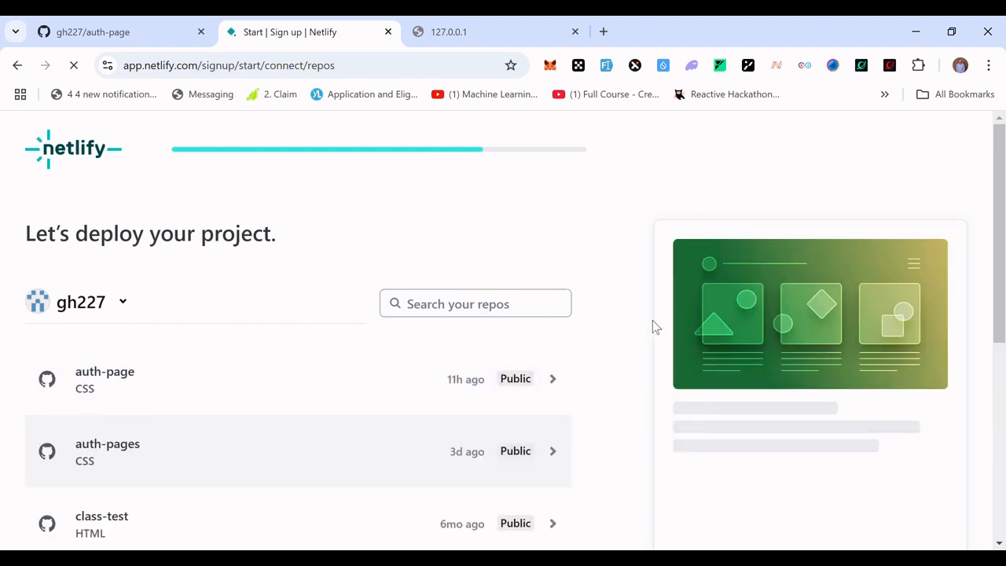
left_click_drag(998, 298, 995, 382)
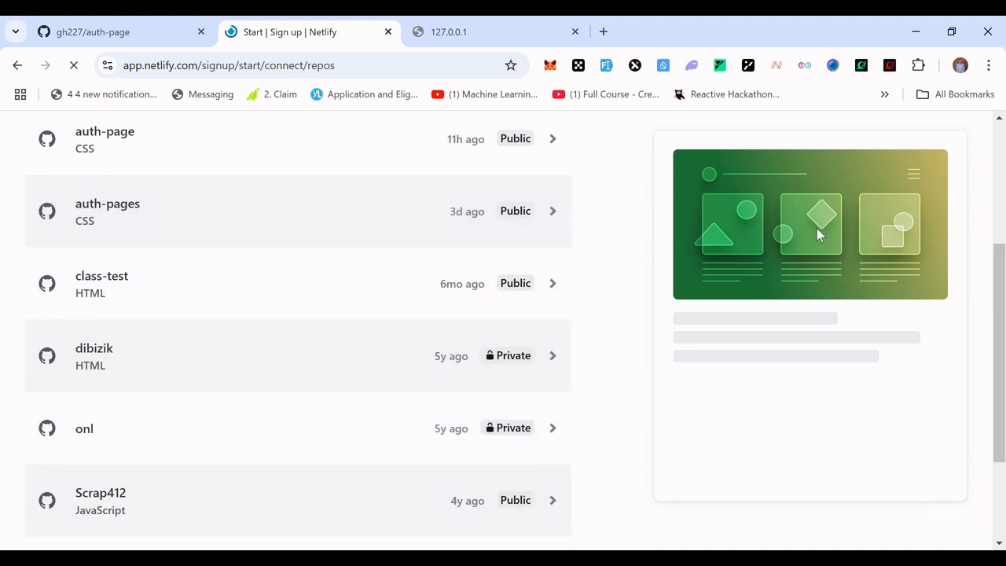
left_click_drag(999, 264, 999, 182)
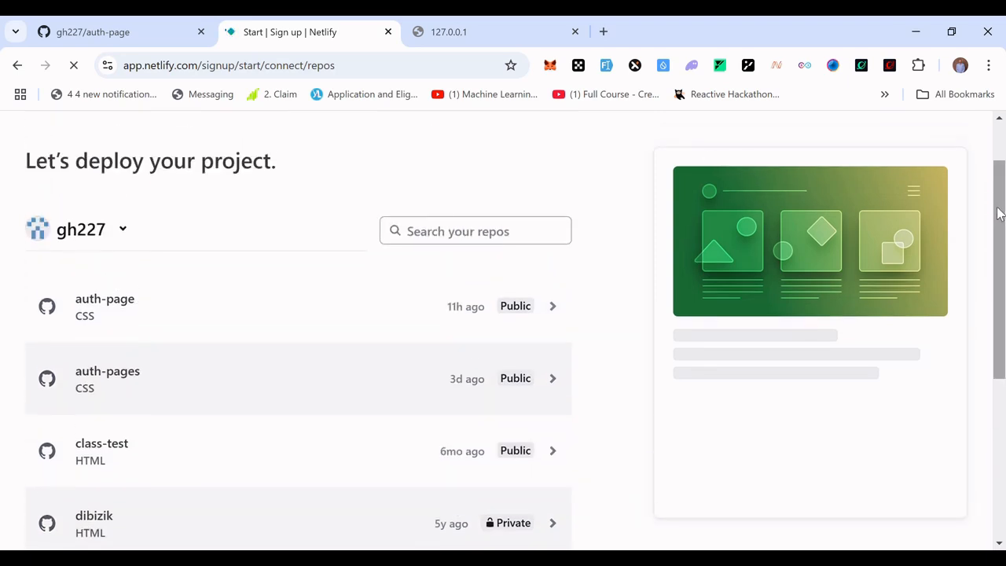
left_click(129, 309)
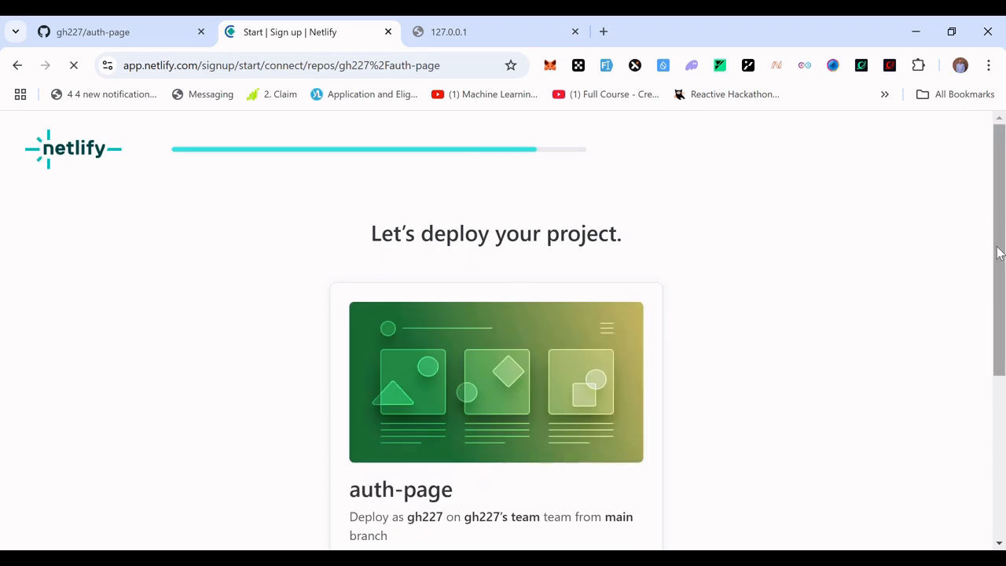
Deploy auth-page to Netlify from the main branch.
left_click_drag(994, 332, 999, 351)
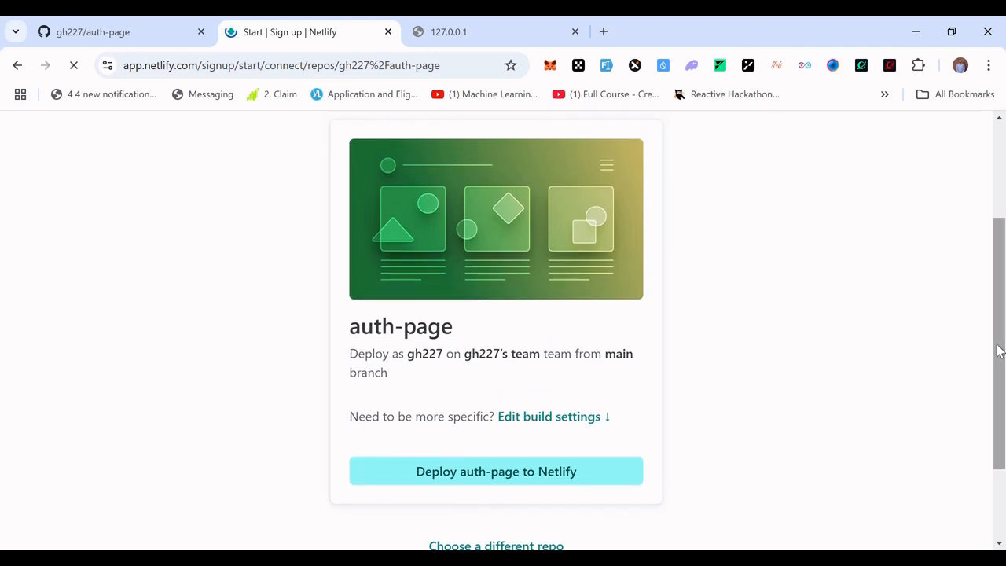
left_click(503, 476)
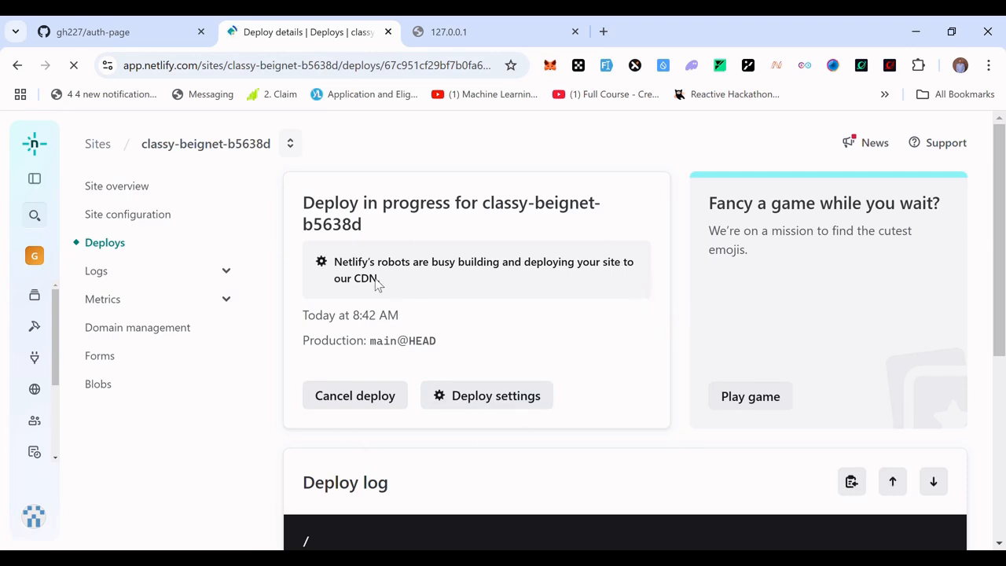
left_click_drag(377, 283, 335, 267)
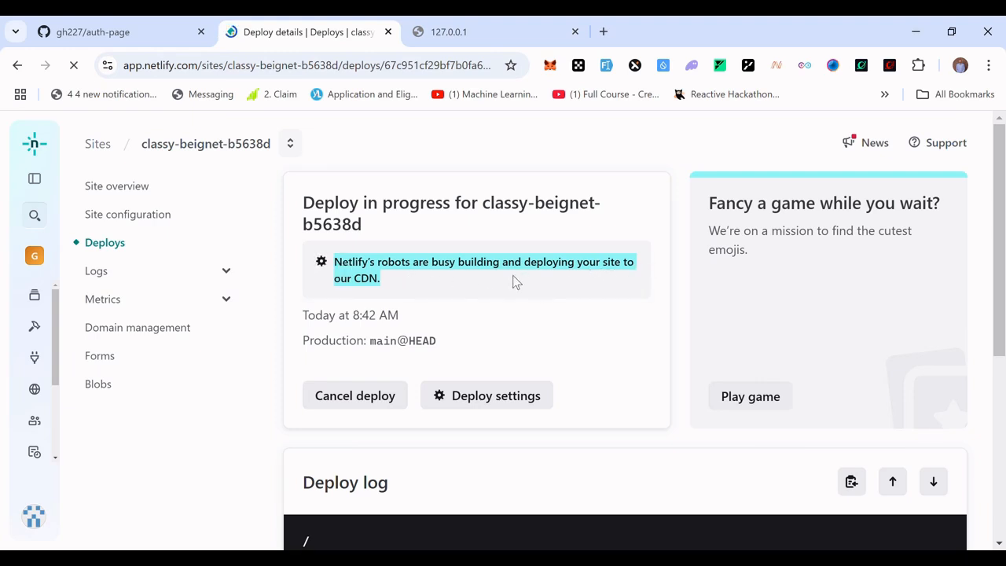
left_click(470, 291)
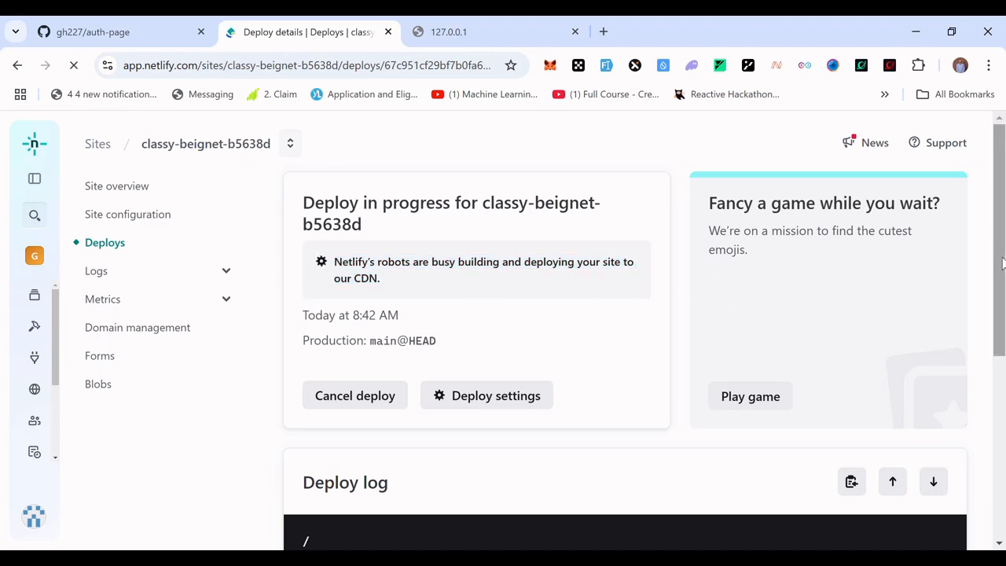
mouse_move(1002, 263)
left_mouse_down()
mouse_move(999, 325)
mouse_move(1002, 245)
left_mouse_up()
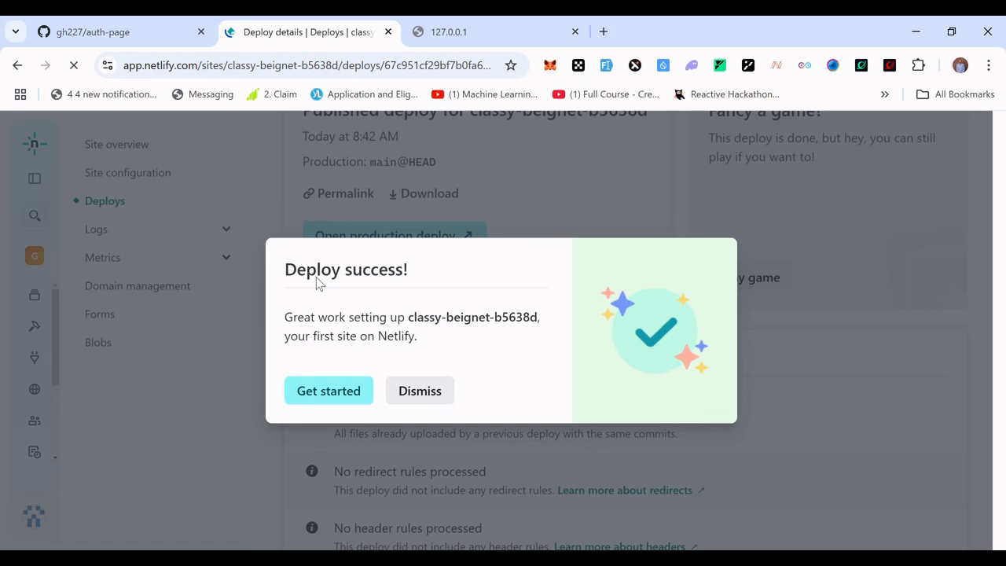
Continue past the deploy-success dialog and review the new site in the team's Sites list.
left_click(336, 399)
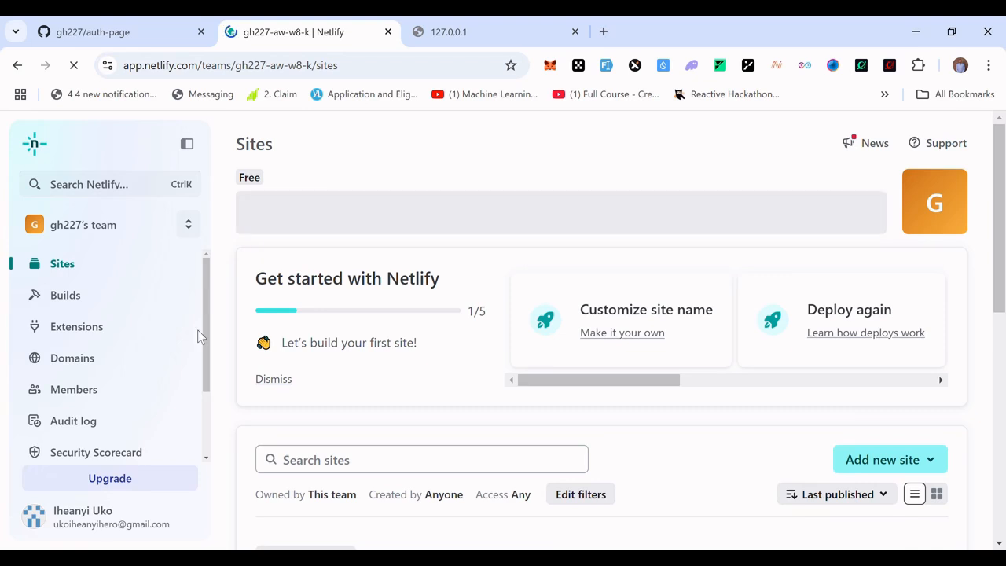
scroll(197, 338, "down", 2)
scroll(197, 338, "up", 2)
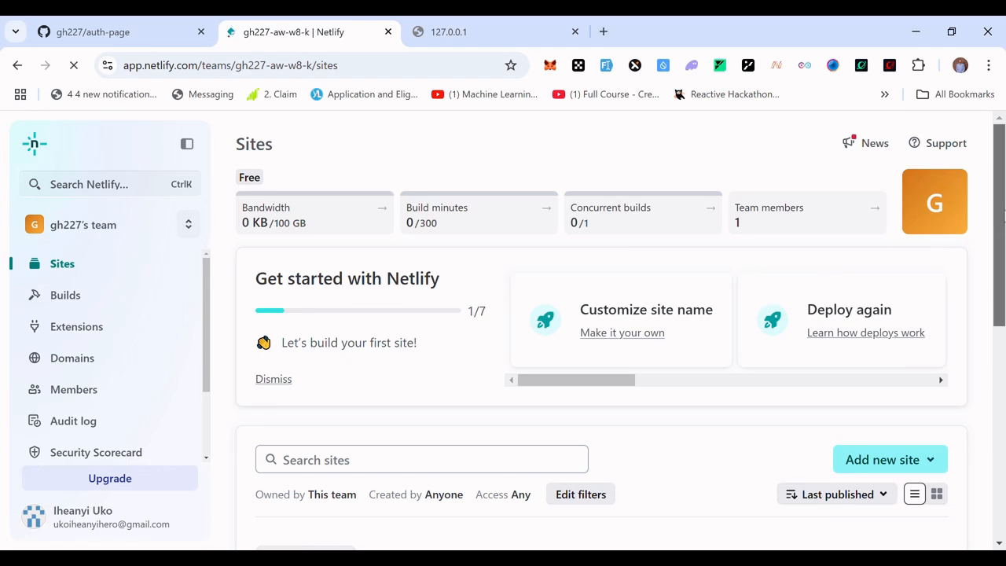
scroll(998, 298, "down", 3)
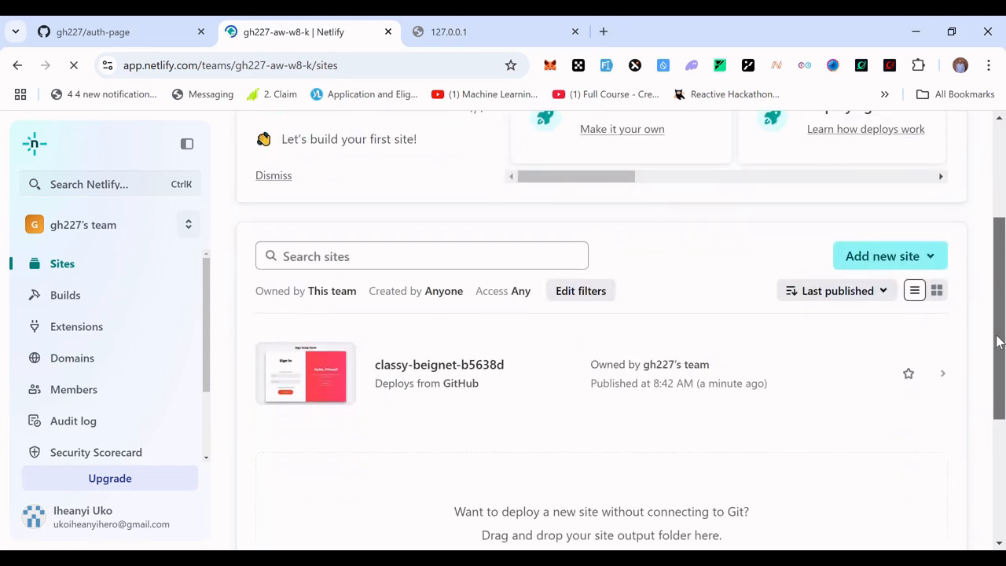
Open the deployed classy-beignet-b5638d site from the Sites list and launch its live netlify.app URL.
mouse_move(996, 339)
left_mouse_down()
mouse_move(1000, 261)
mouse_move(994, 336)
left_mouse_up()
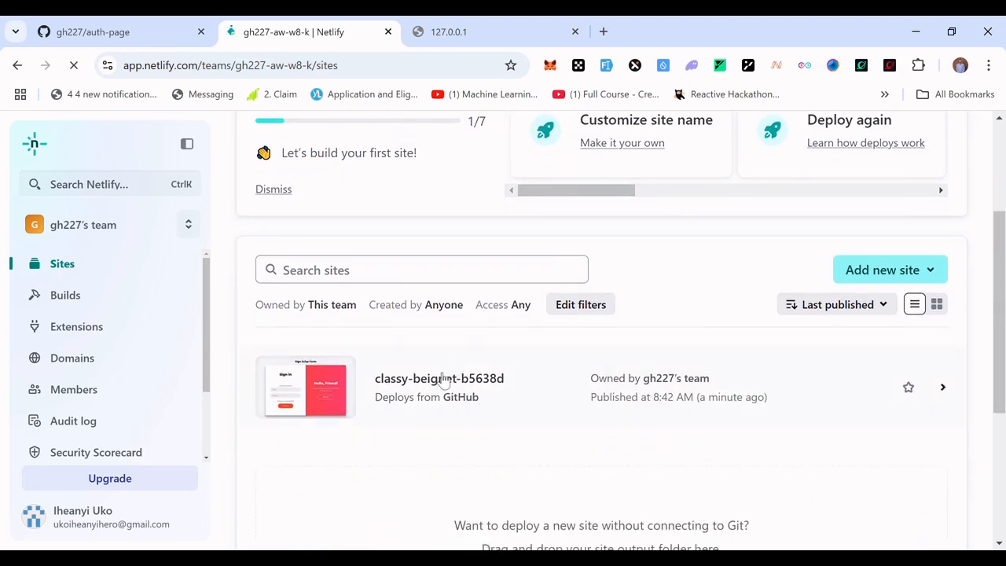
left_click(352, 385)
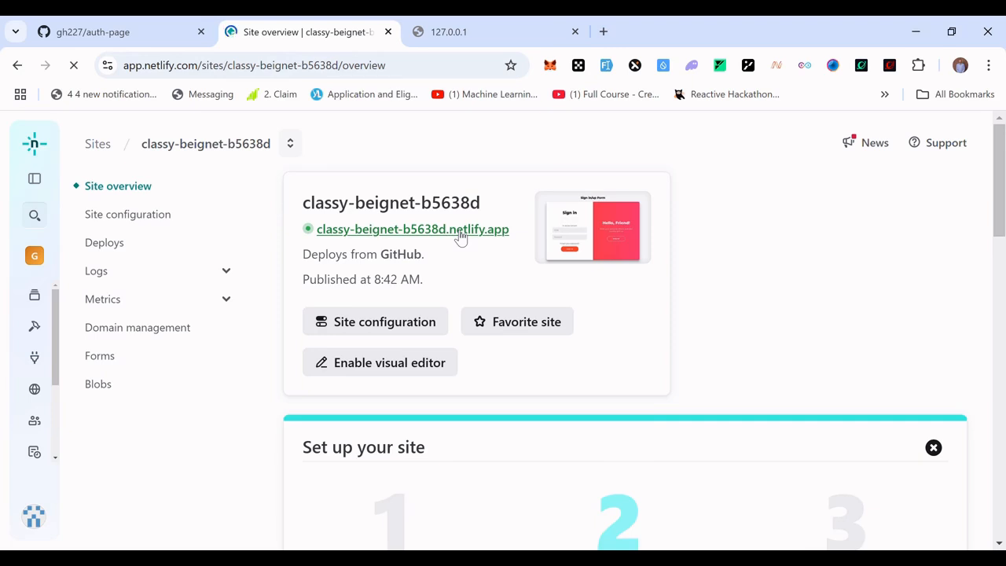
left_click(461, 230)
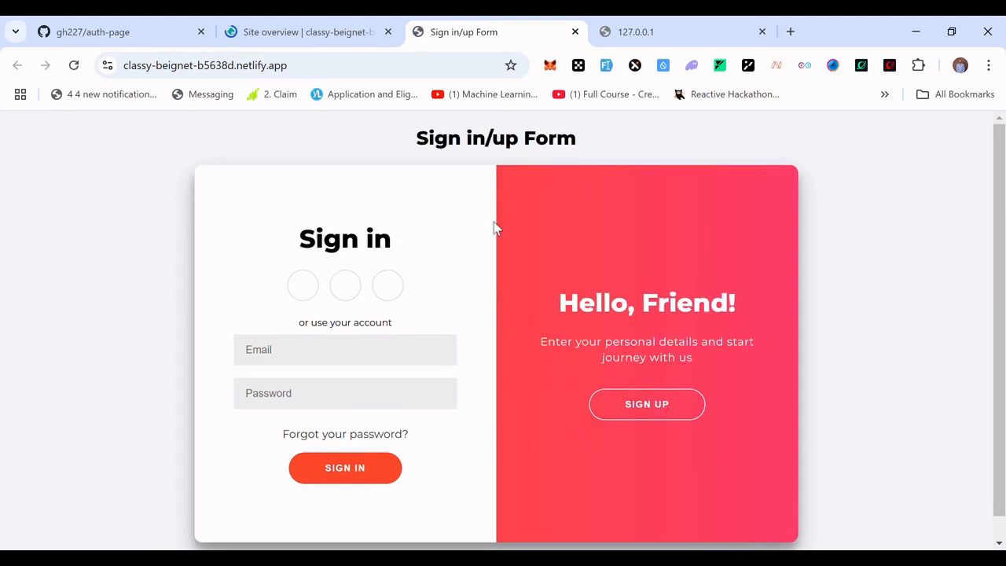
Toggle between the sign-up and sign-in panels on the live site to check the form works.
left_click(646, 412)
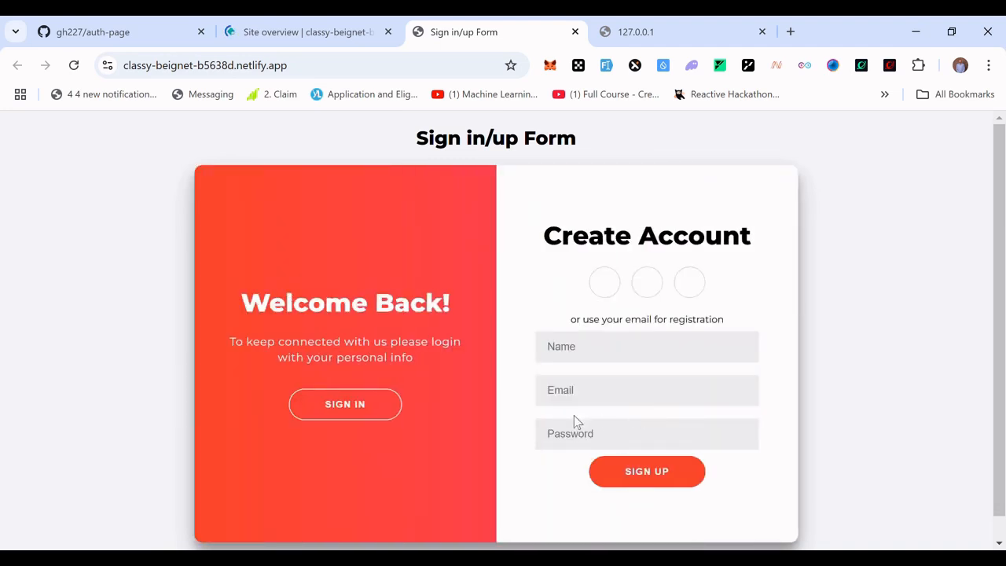
left_click(339, 403)
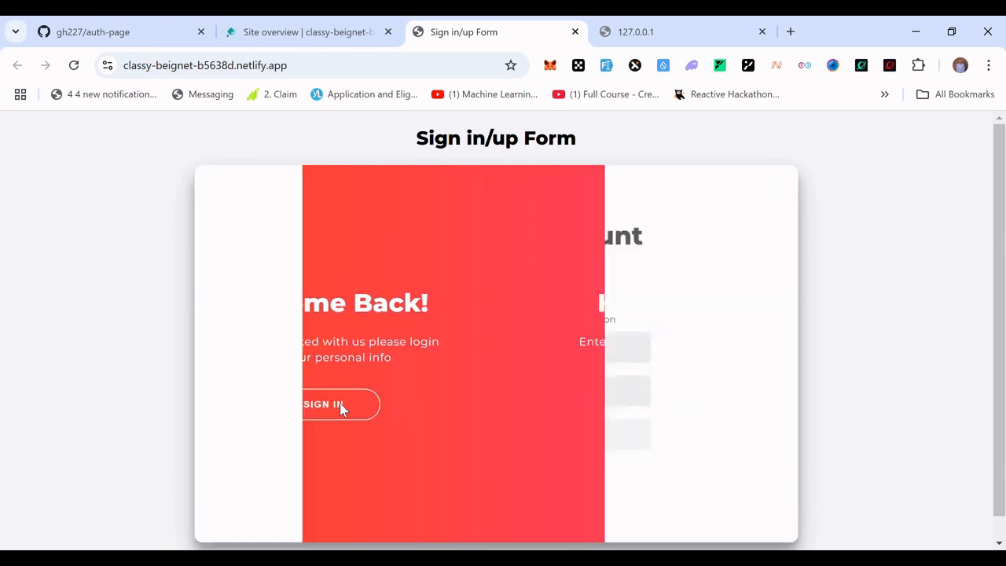
left_click(633, 412)
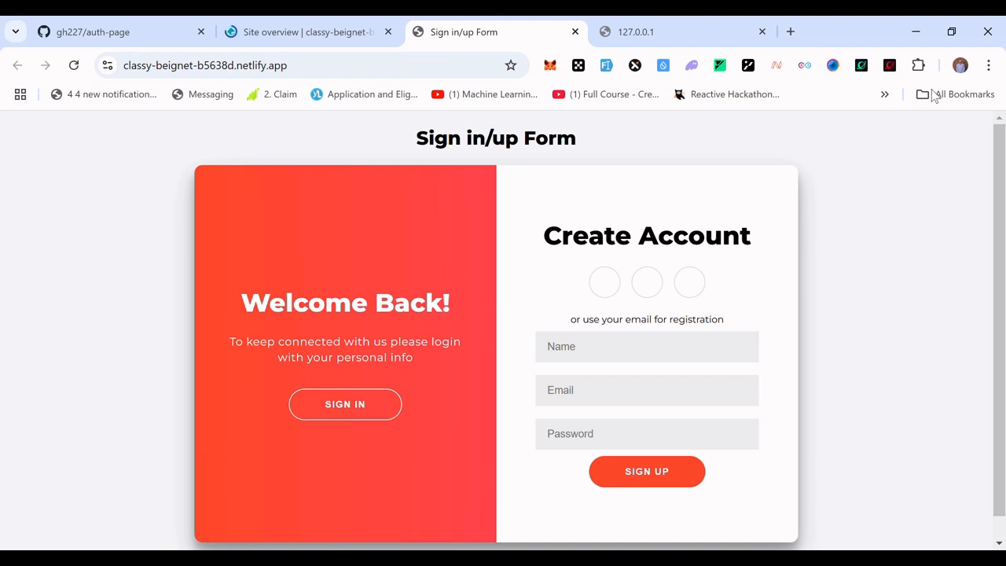
Switch to VS Code, change the sign-up heading in index.html to Create New Account, and save the file.
key("alt+Tab")
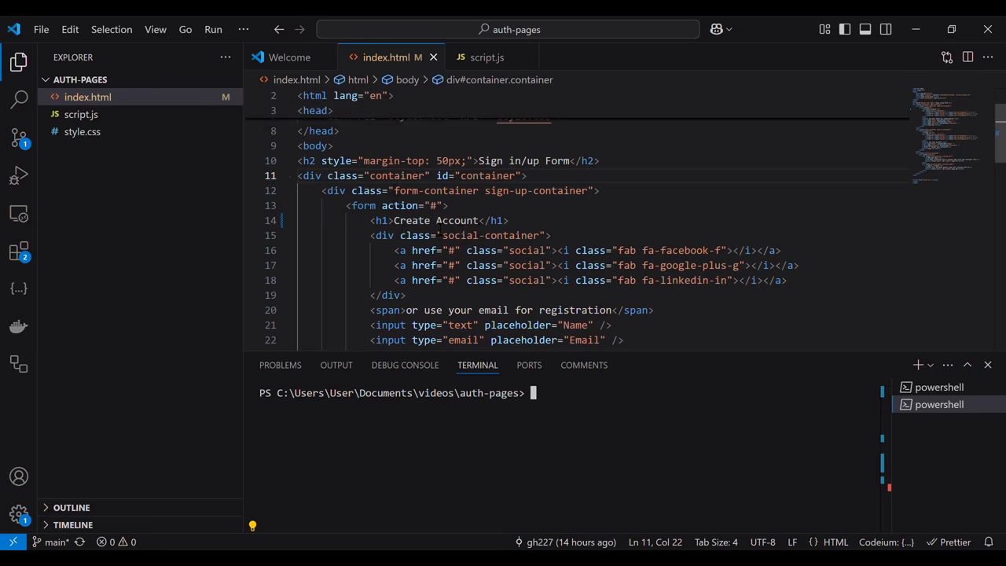
left_click(432, 221)
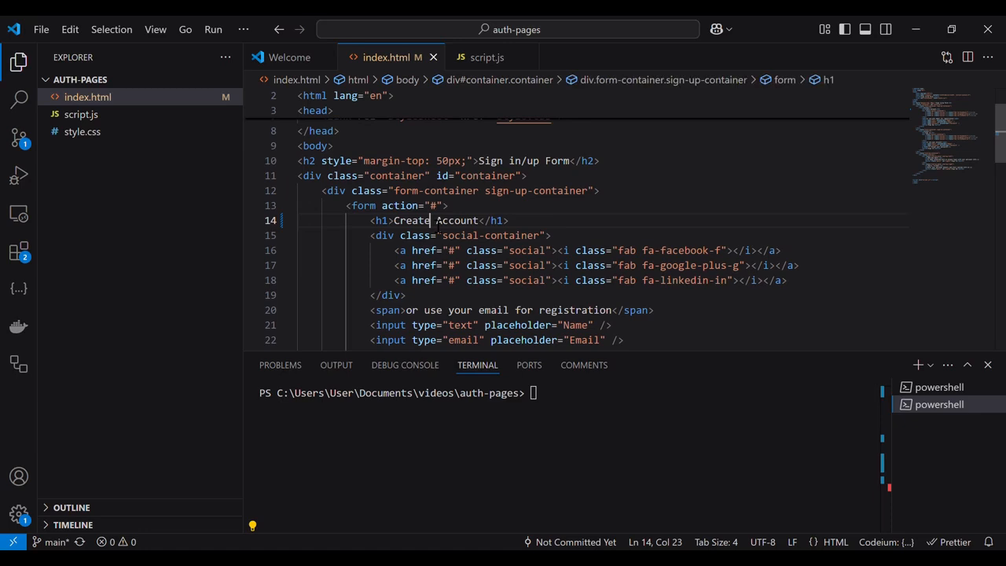
type("New")
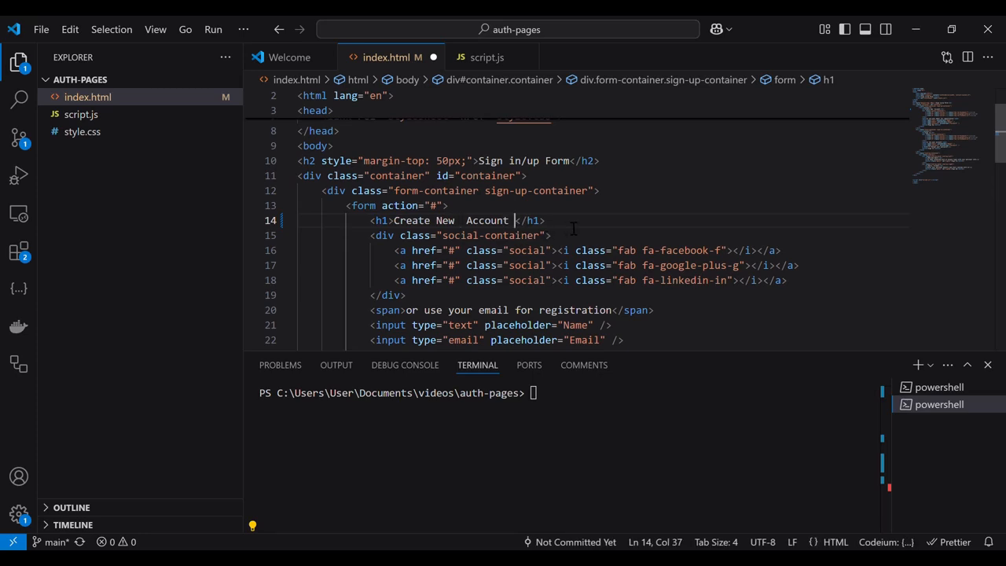
key("ctrl+s")
Stage all changes in the terminal with git add.
left_click(554, 395)
type("git a")
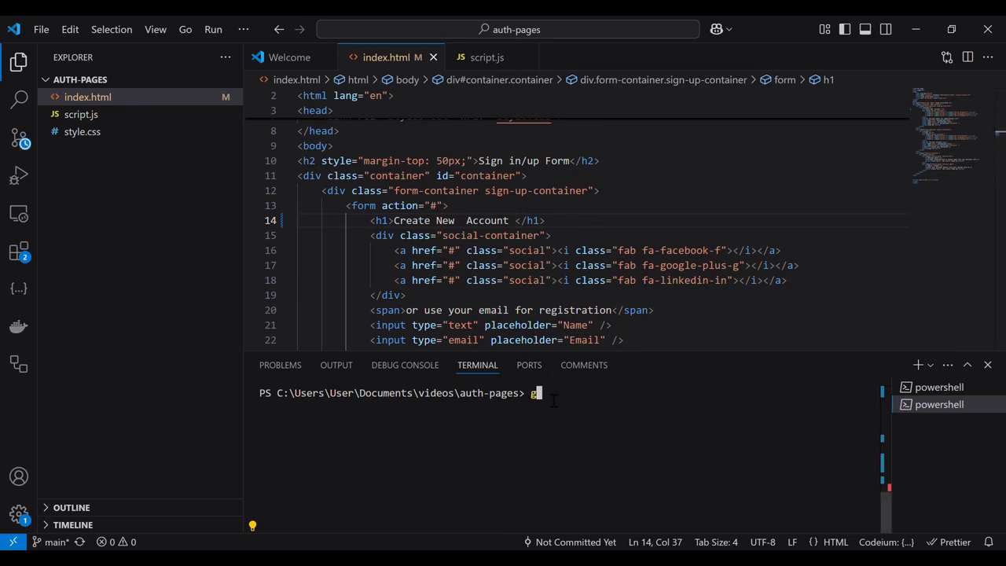
type("dd .")
key("Return")
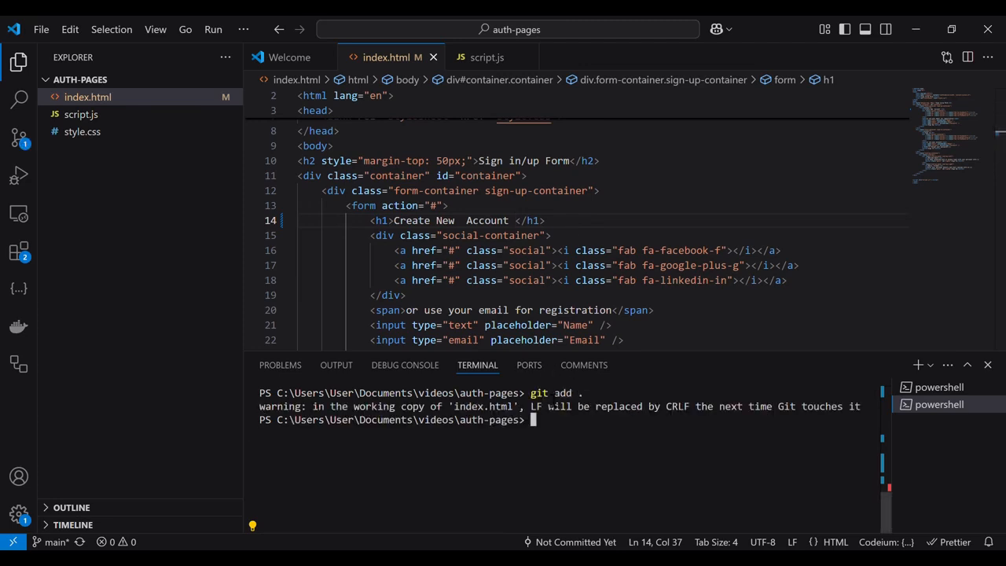
Commit the staged change with the message "title changed".
type("git comm")
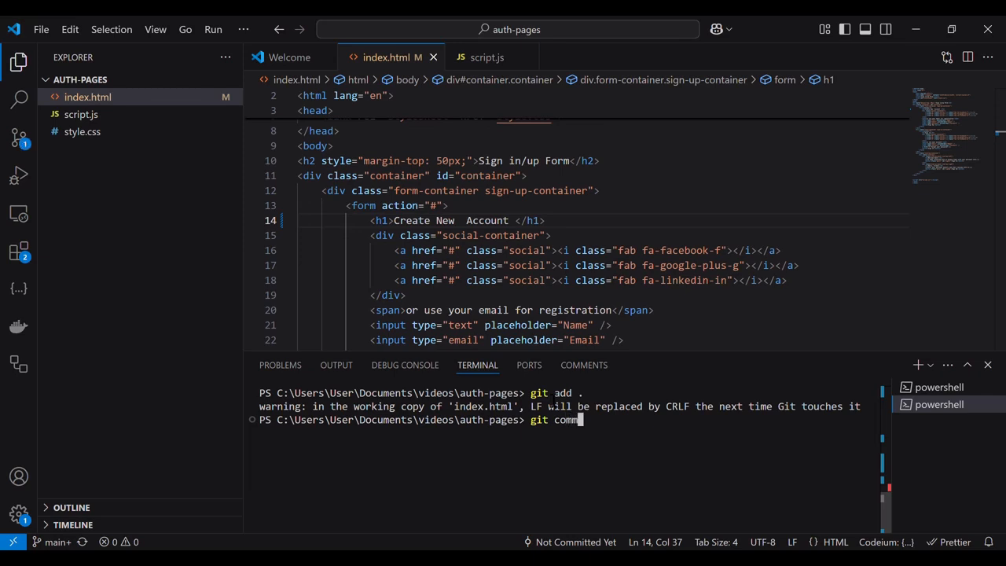
type("it -m ")
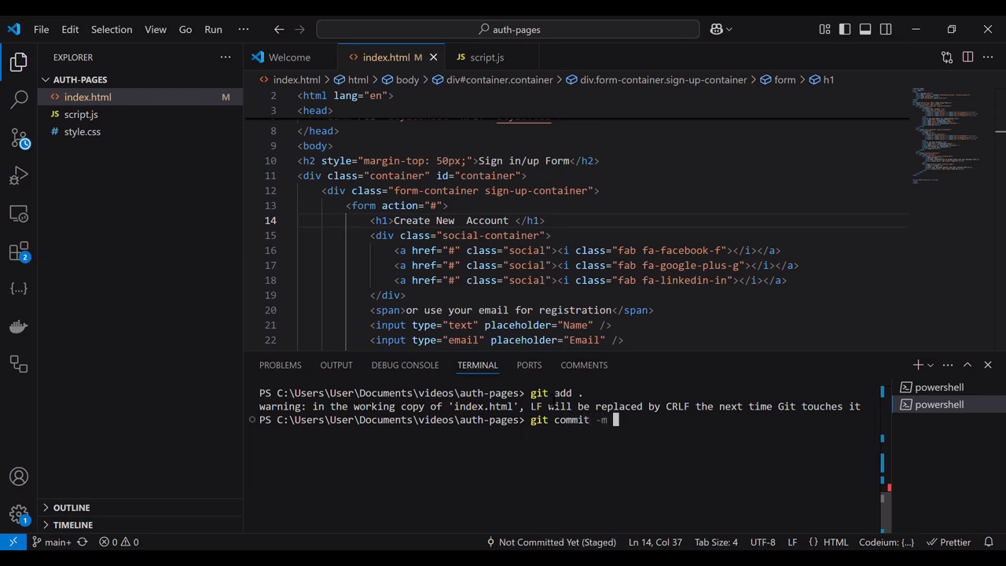
type("\"title changed\"")
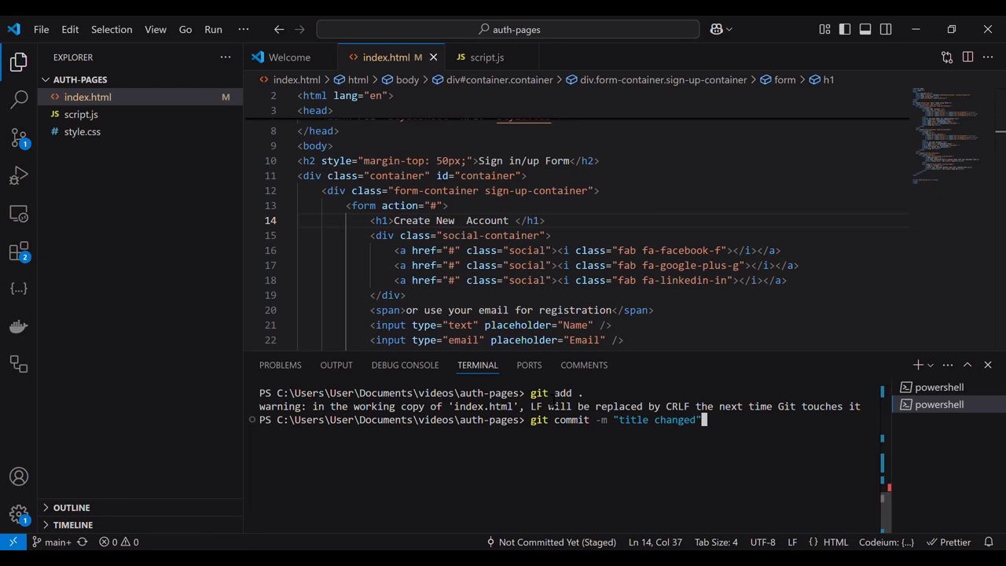
key("Return")
Push the new commit to the GitHub repository with git push.
type("git ")
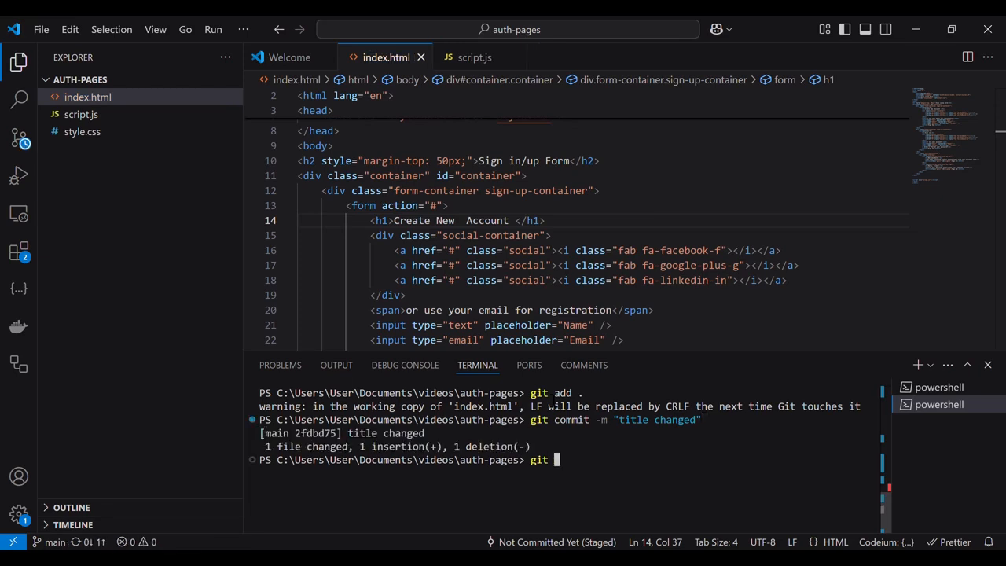
type("push")
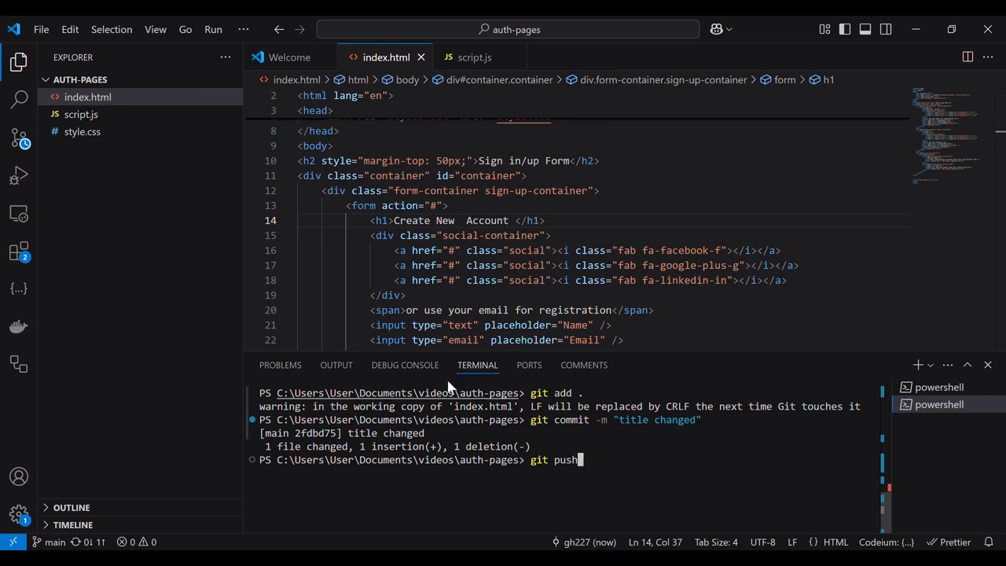
left_click_drag(534, 448, 266, 447)
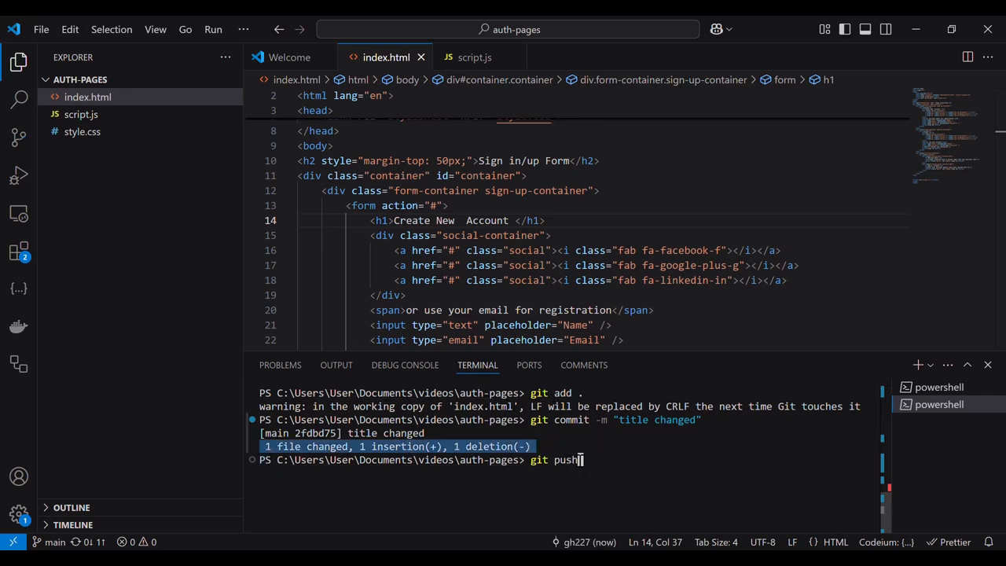
left_click(605, 467)
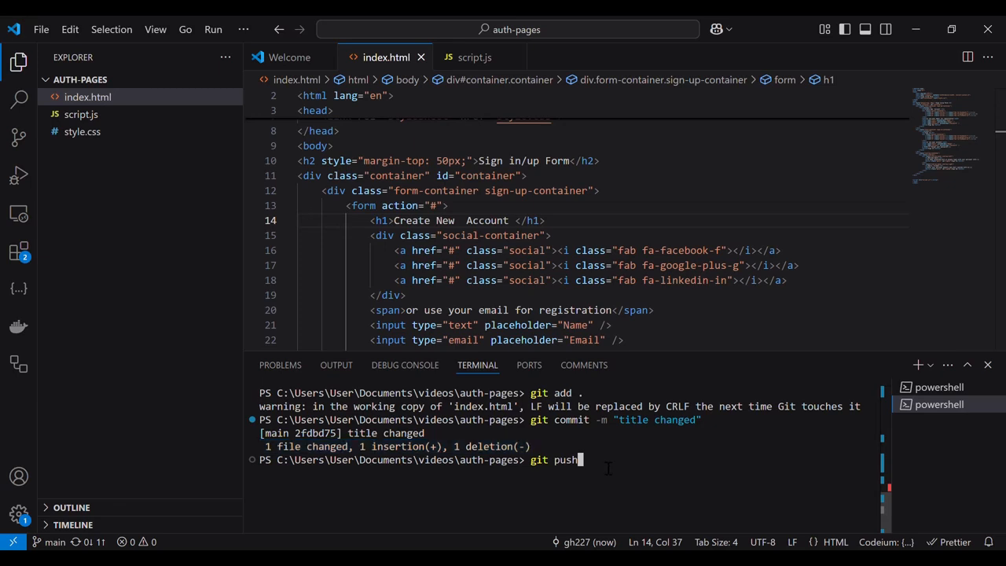
key("Return")
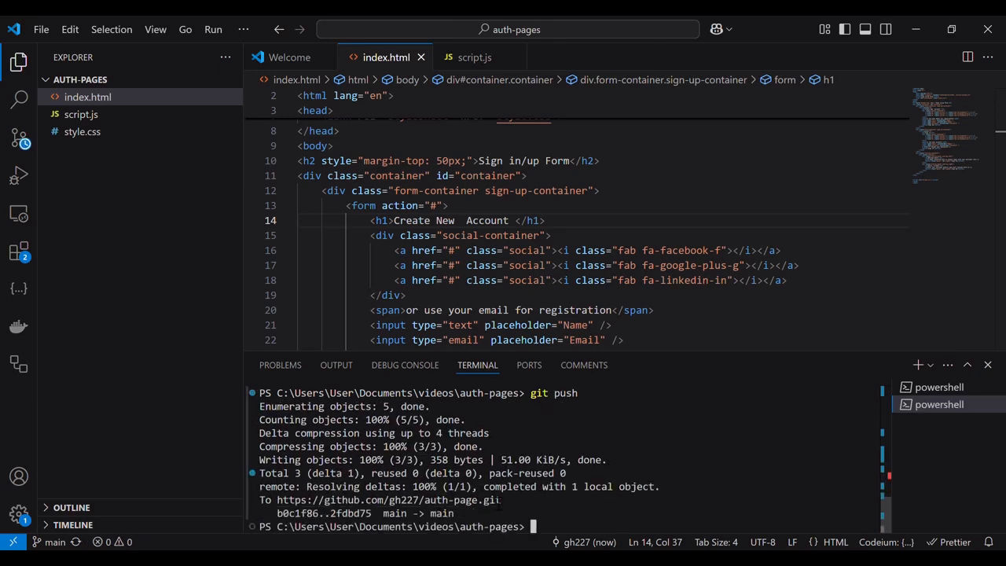
Reload the live Netlify site and open the sign-up panel to check the updated heading.
left_click_drag(481, 517, 265, 417)
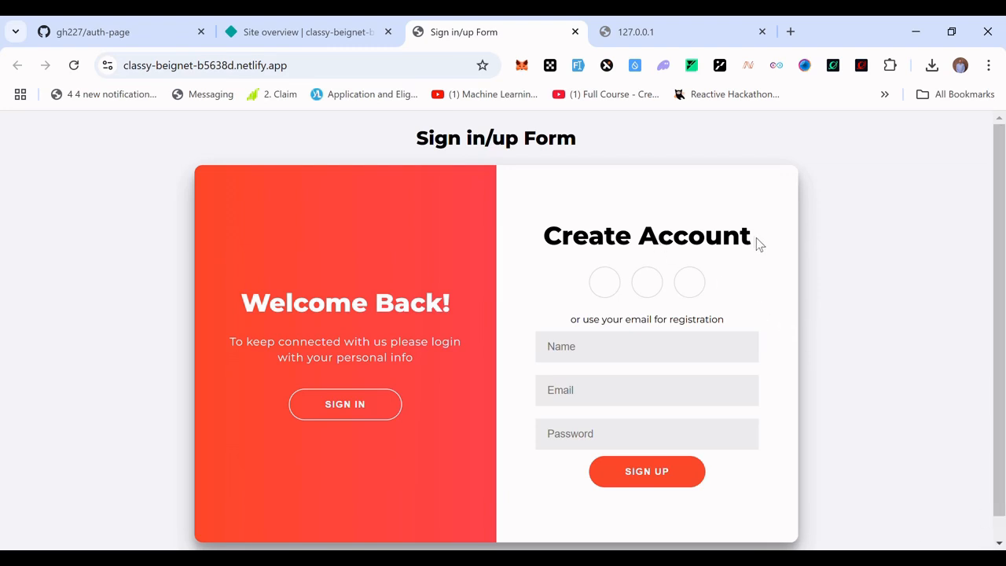
left_click_drag(752, 248, 556, 256)
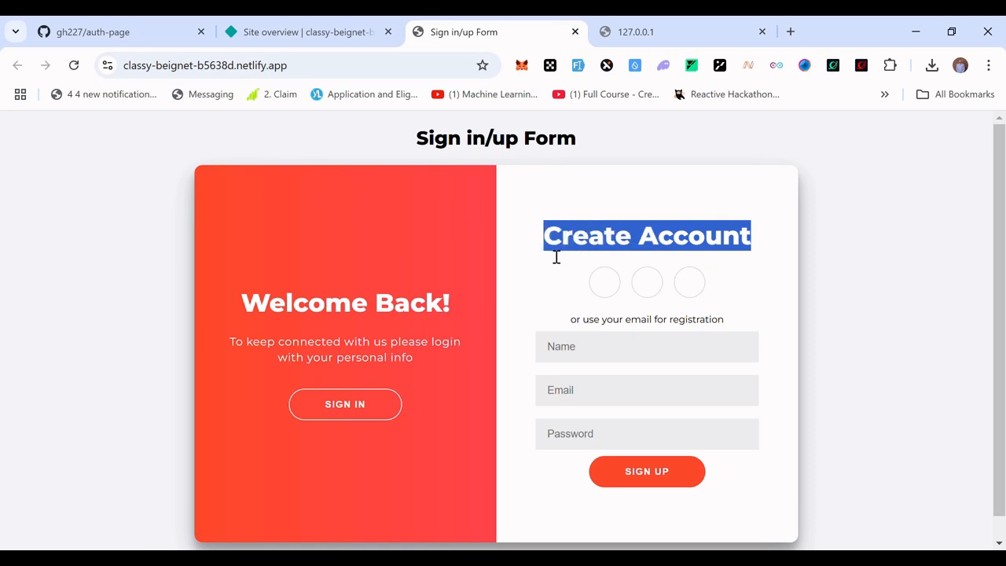
left_click(76, 68)
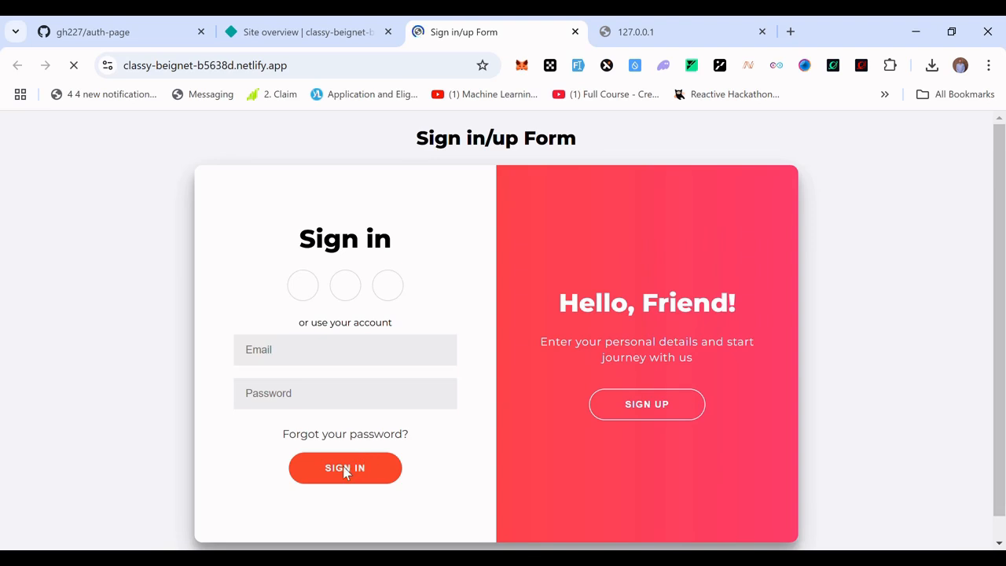
left_click(638, 405)
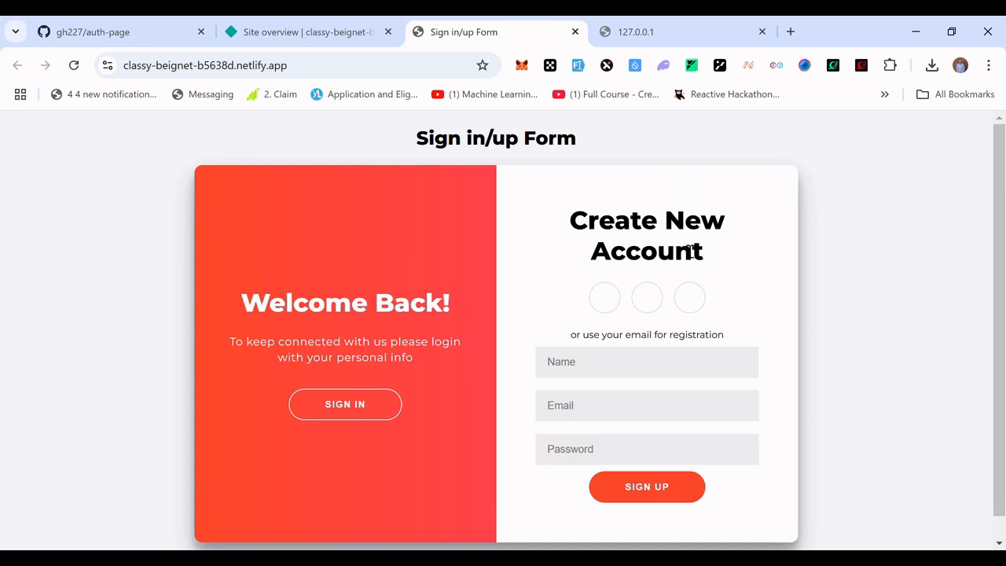
left_click_drag(713, 257, 578, 234)
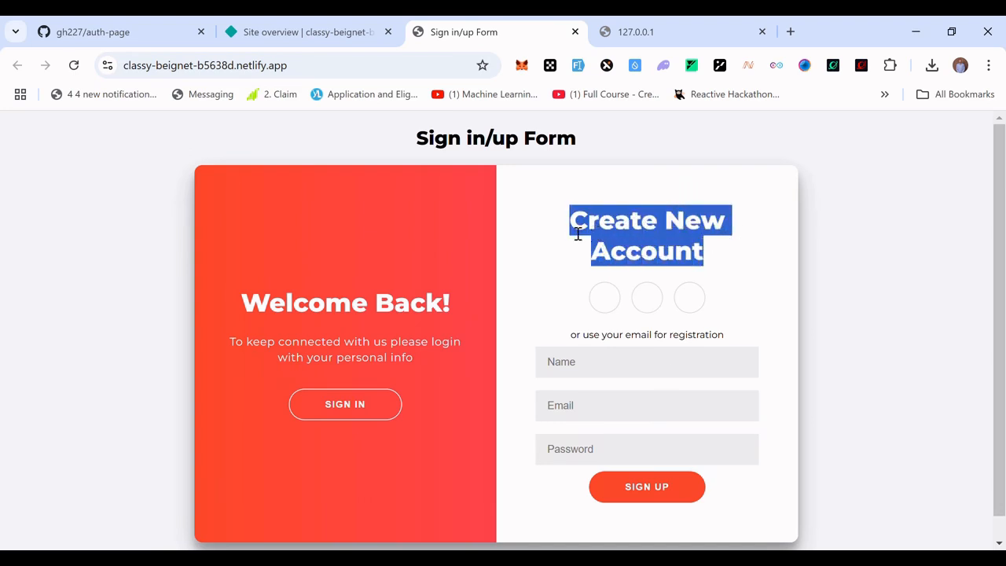